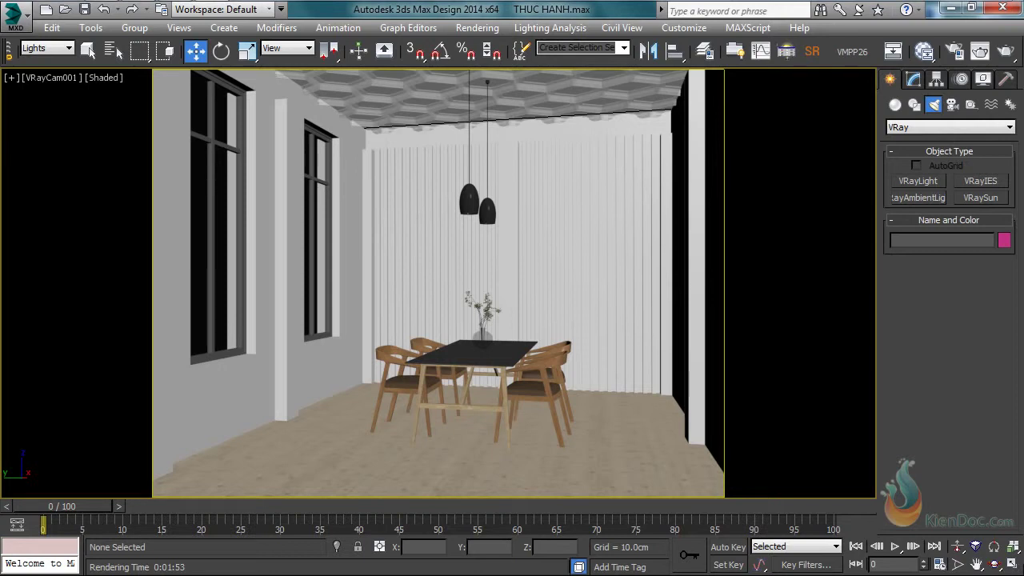
# - Search for "G" in the Slate Material Editor's map browser and add a Gradient Ramp map to View2
pyautogui.click(925, 51)
pyautogui.moveTo(507, 41); pyautogui.dragTo(731, 83)
pyautogui.click(378, 149)
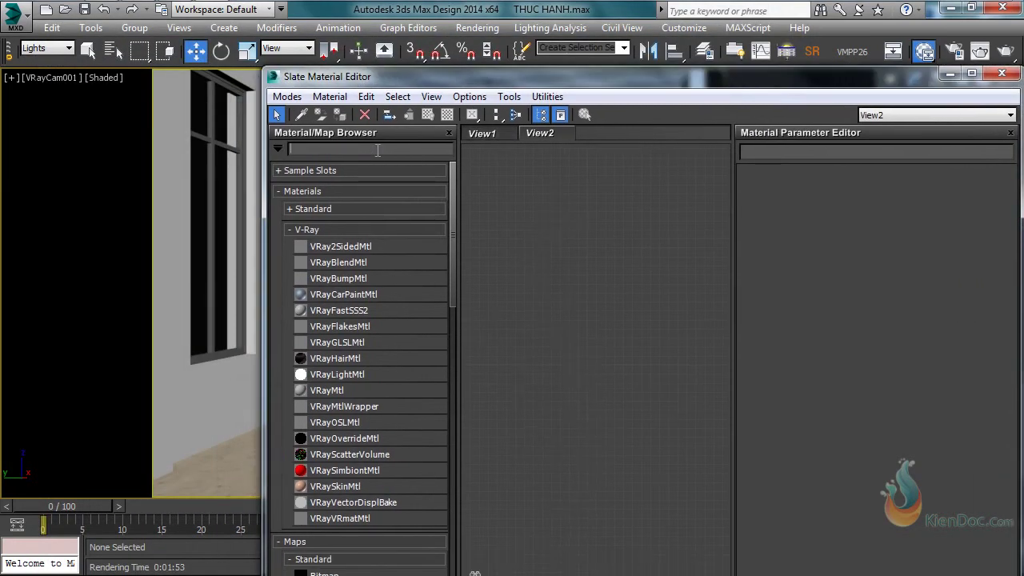
pyautogui.write('G')
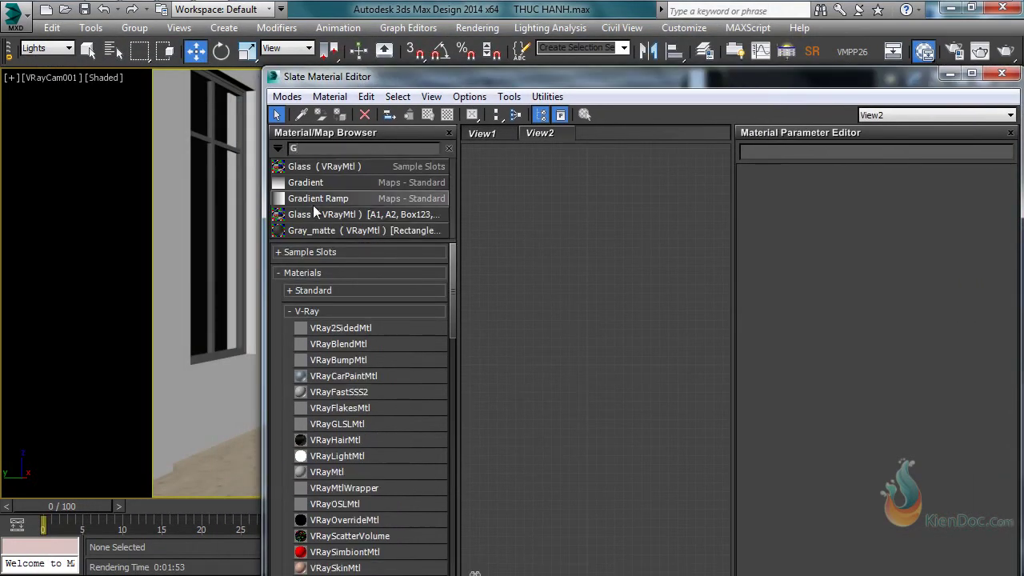
pyautogui.moveTo(330, 201); pyautogui.dragTo(572, 229)
# - Open the parameters of the Gradient Ramp node and reposition the node near the top of View2
pyautogui.doubleClick(588, 236)
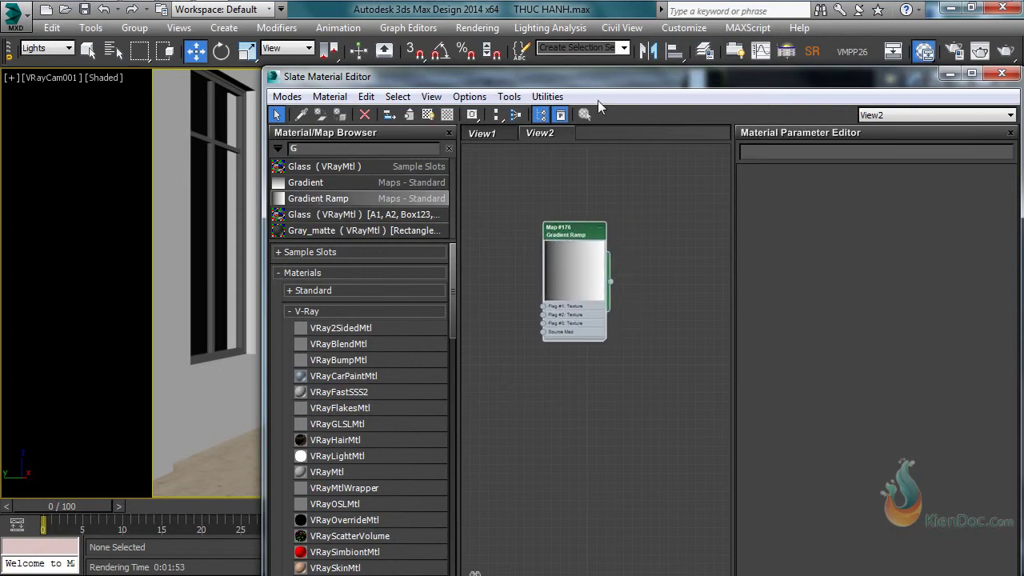
pyautogui.moveTo(612, 74); pyautogui.dragTo(482, 34)
pyautogui.scroll(5, 444, 235)
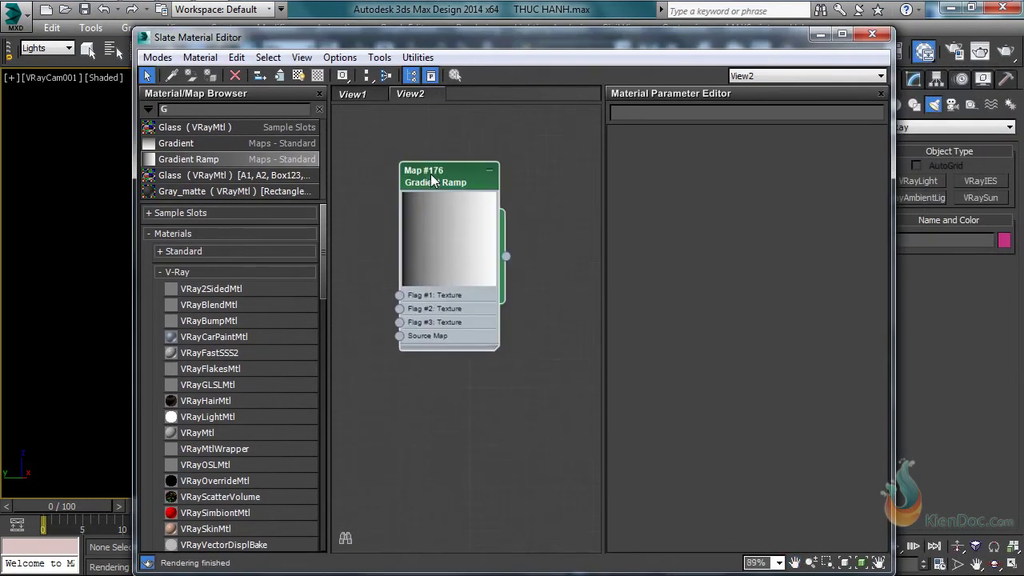
pyautogui.moveTo(460, 184); pyautogui.dragTo(452, 173)
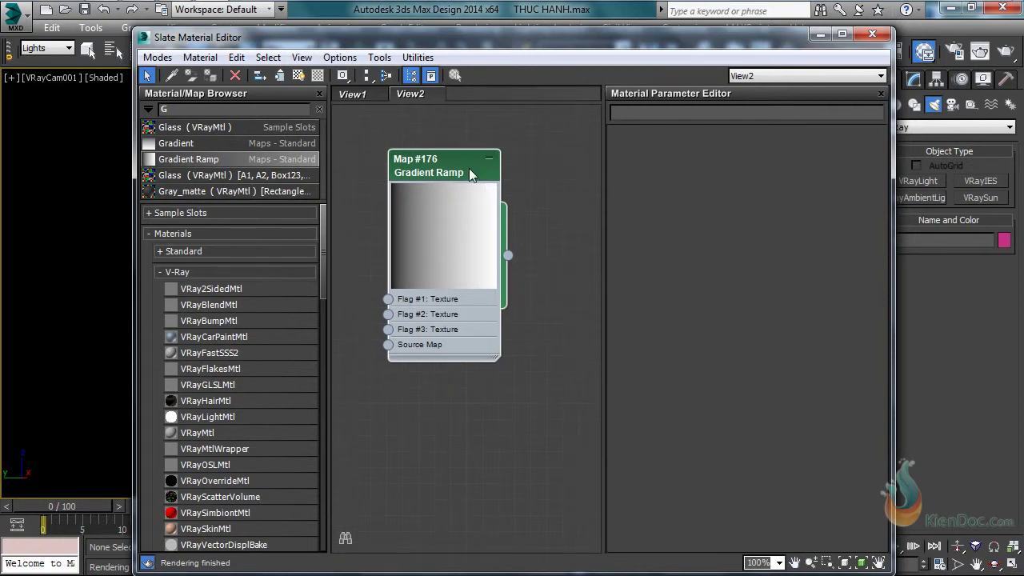
pyautogui.doubleClick(469, 168)
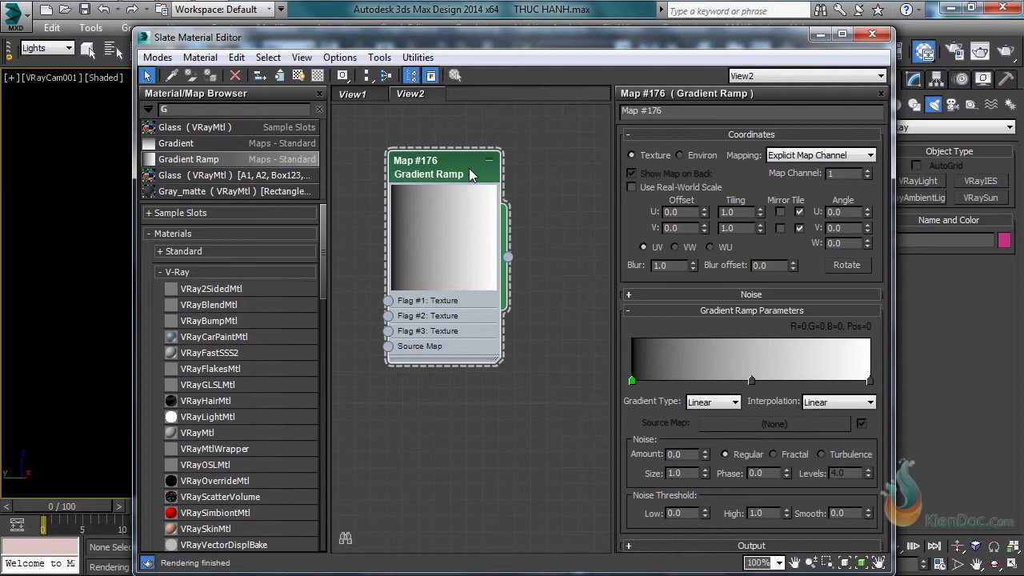
pyautogui.moveTo(469, 168); pyautogui.dragTo(454, 150)
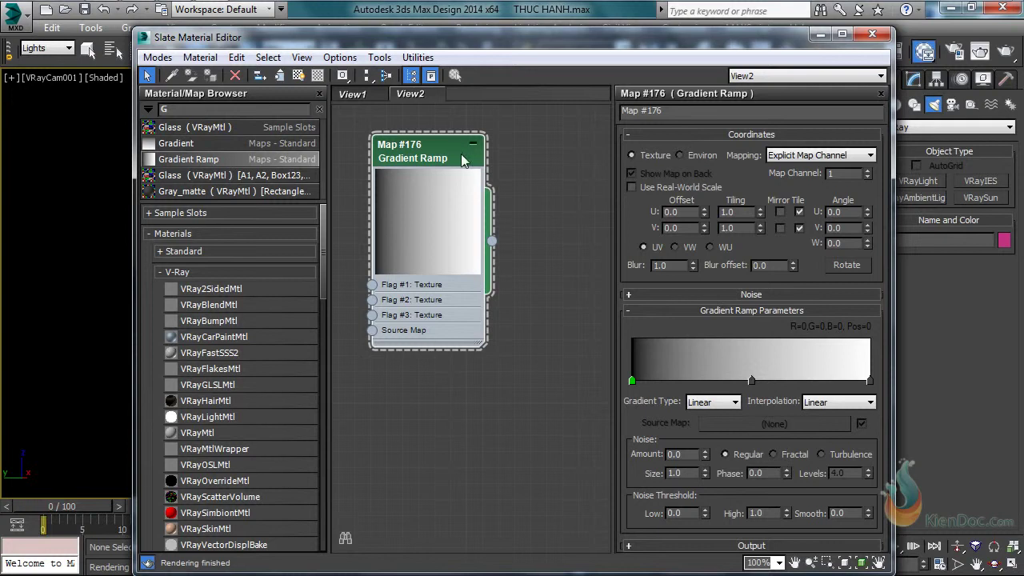
# - Set the Gradient Ramp's coordinates to Environ with Spherical Environment mapping
pyautogui.click(680, 155)
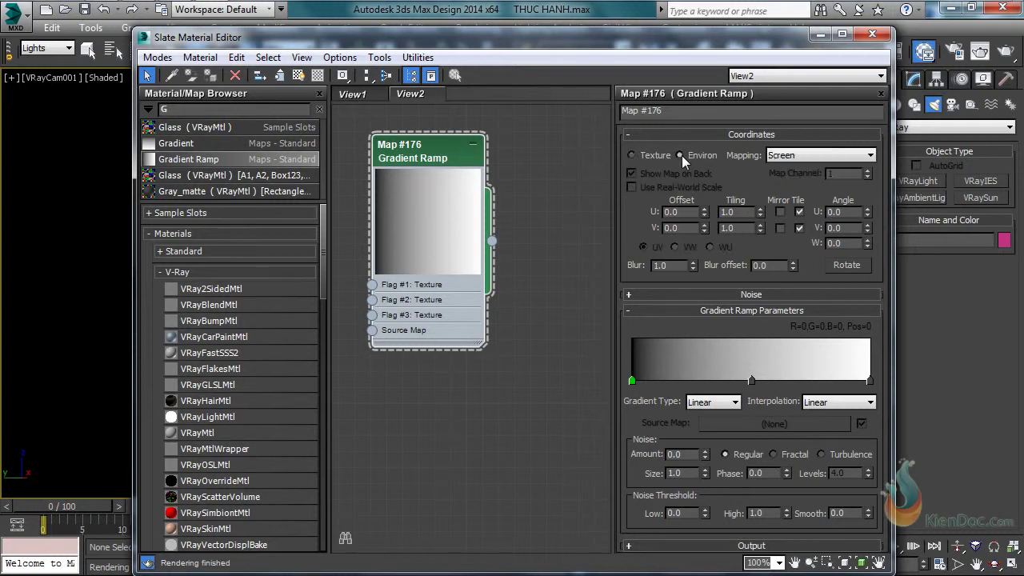
pyautogui.click(814, 155)
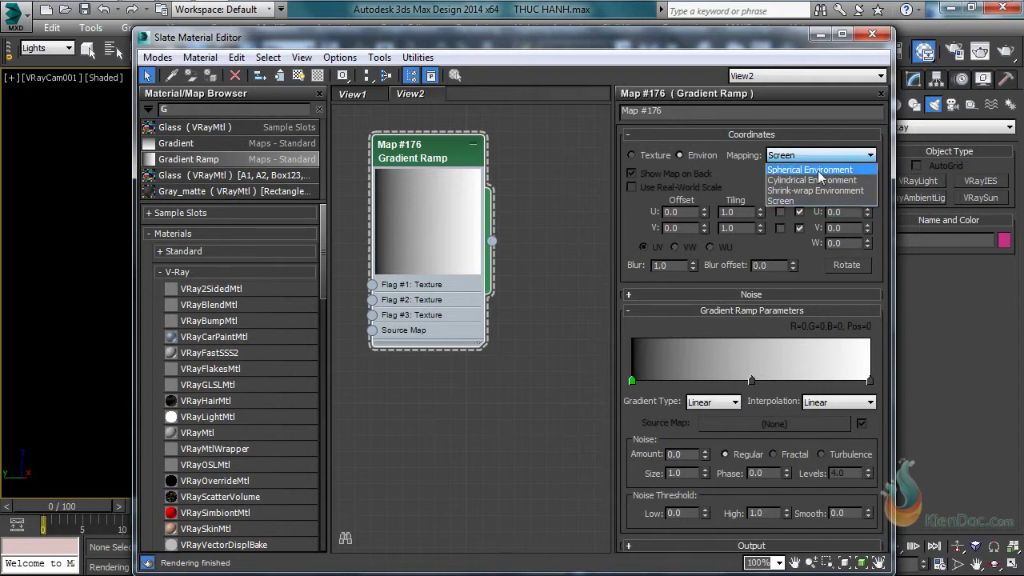
pyautogui.click(816, 170)
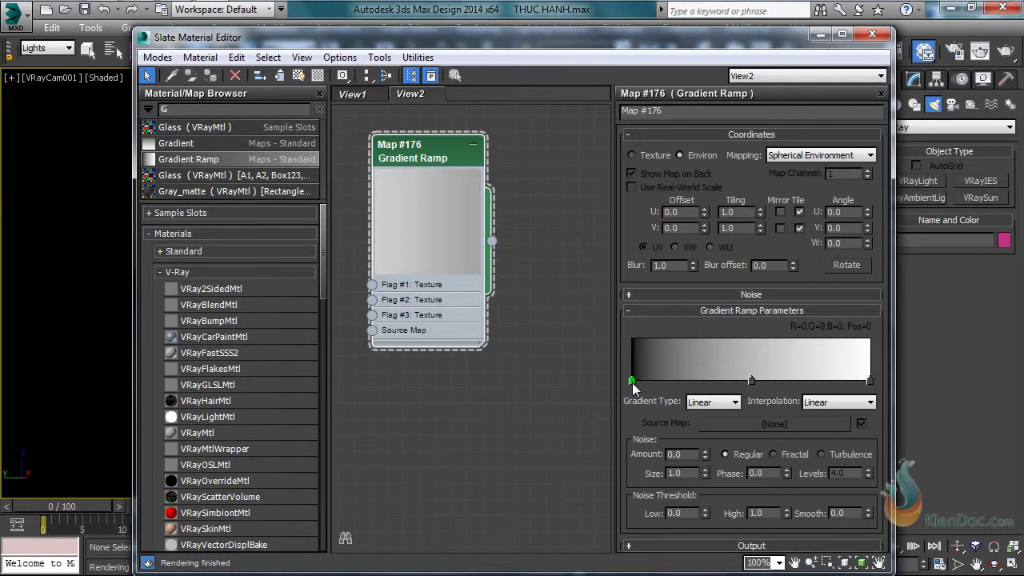
# - Set the gradient's start flag at position 0 to near-black blue, RGB 0, 0, 1
pyautogui.doubleClick(632, 382)
pyautogui.moveTo(519, 139); pyautogui.dragTo(511, 143)
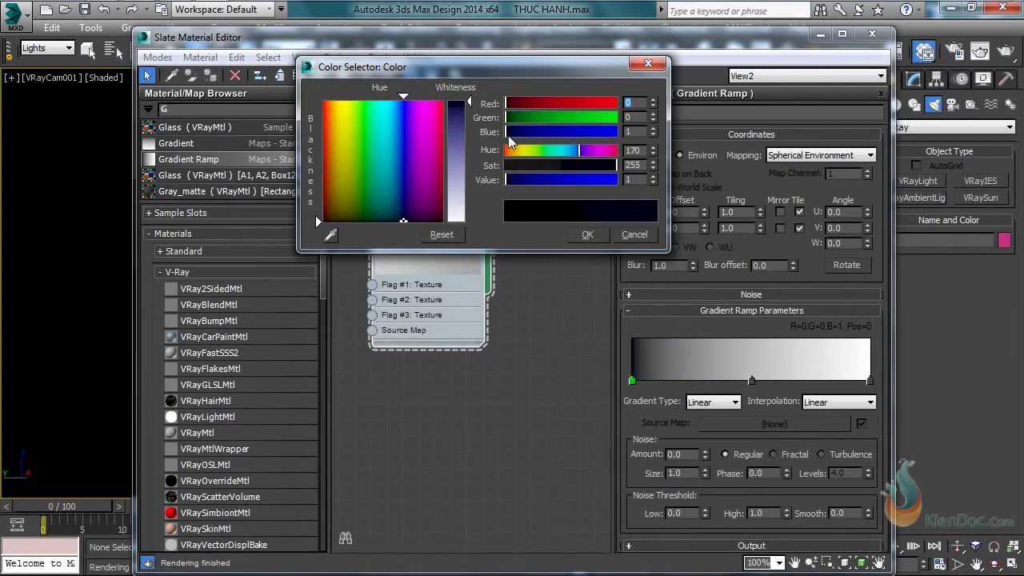
pyautogui.click(583, 234)
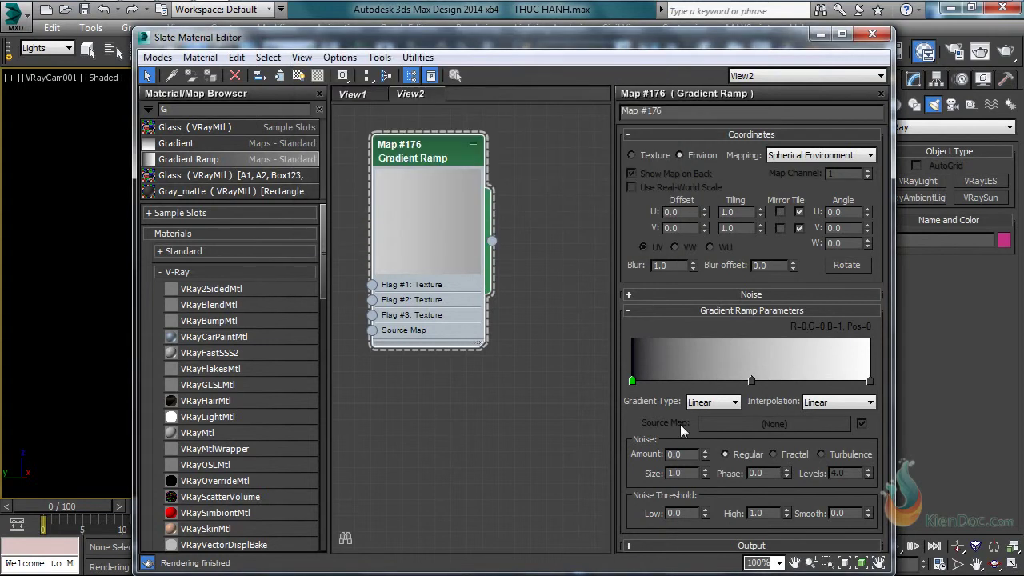
# - Set the gradient's middle flag at position 50 to dark blue, RGB 2, 2, 40
pyautogui.doubleClick(751, 381)
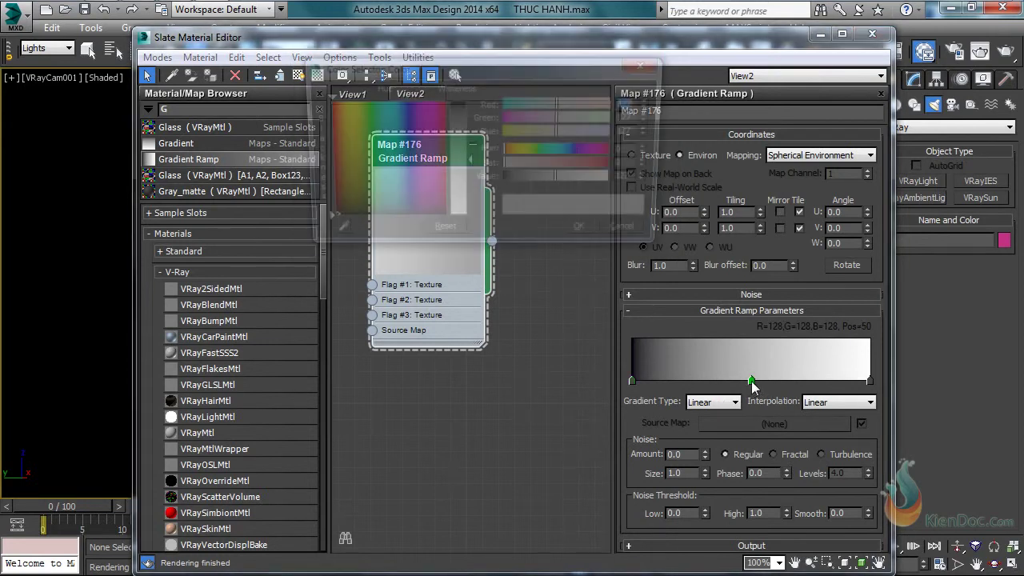
pyautogui.click(404, 142)
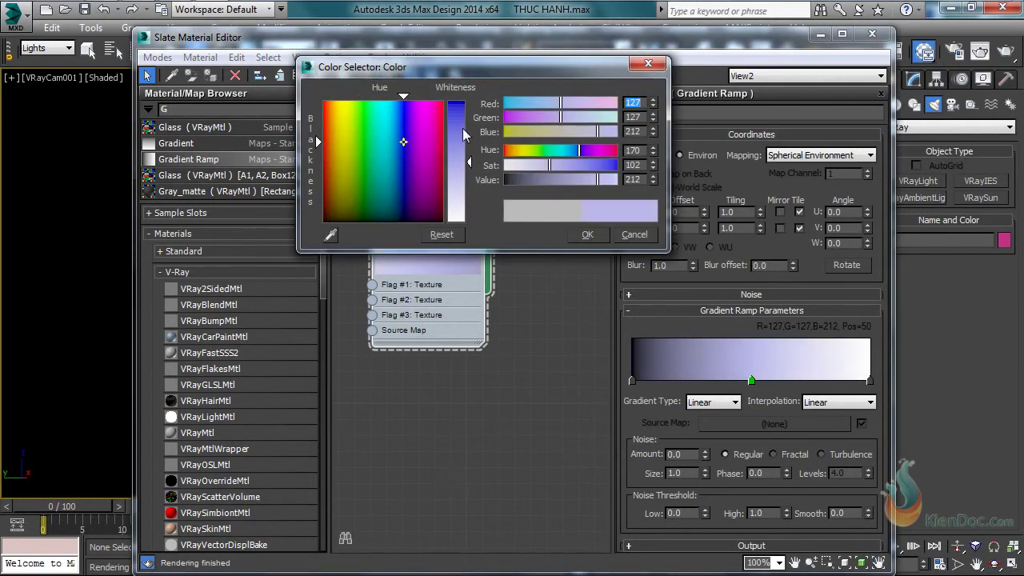
pyautogui.moveTo(581, 179); pyautogui.dragTo(522, 184)
pyautogui.click(588, 235)
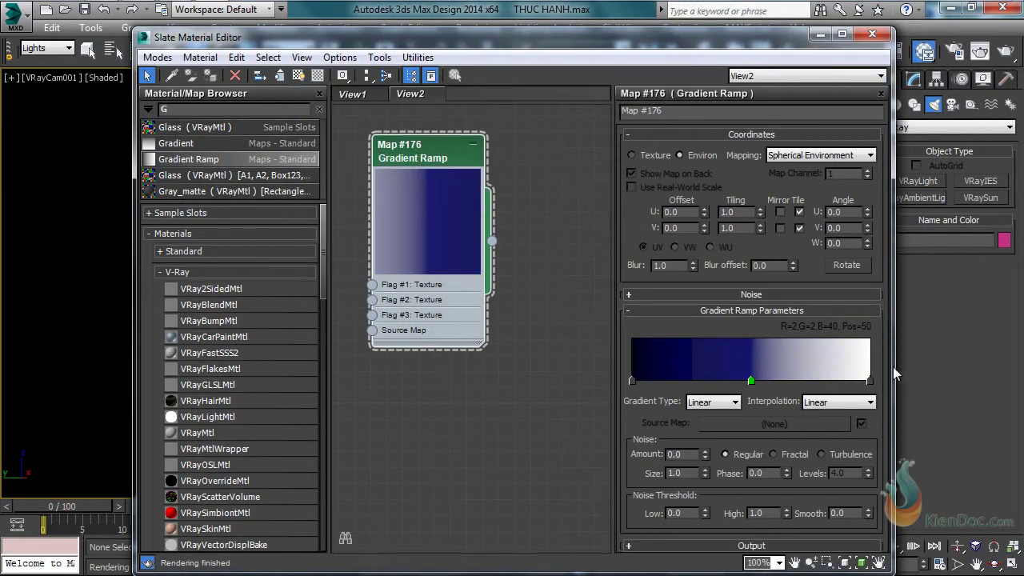
# - Add a gradient flag at position 45 and color it a darker blue, RGB 1, 1, 22
pyautogui.click(741, 372)
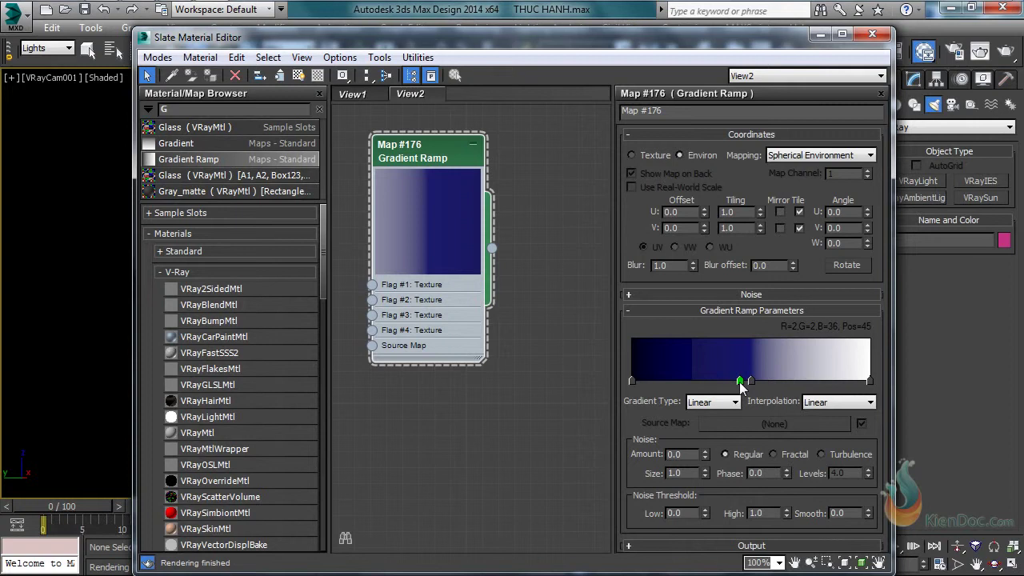
pyautogui.doubleClick(740, 380)
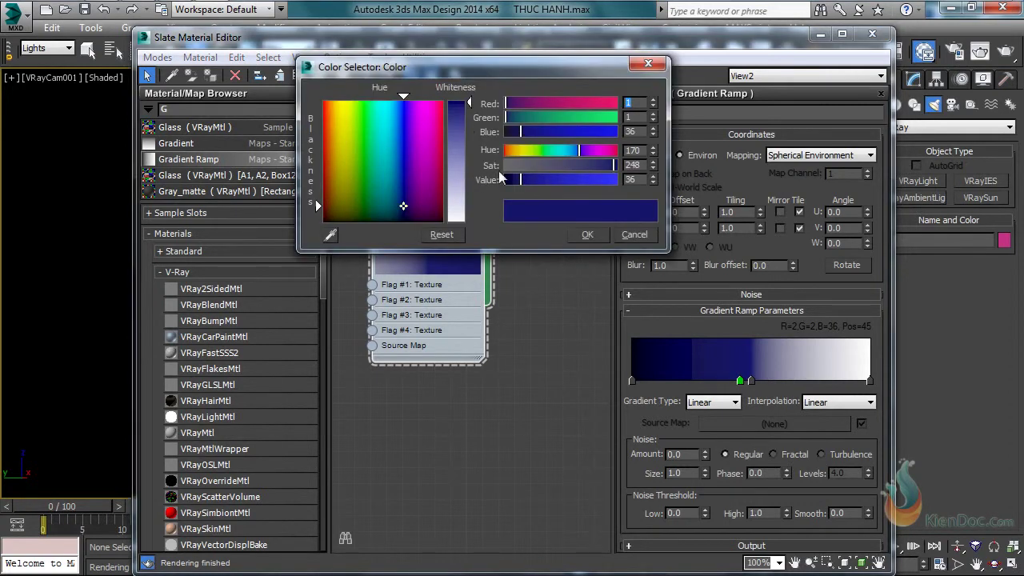
pyautogui.moveTo(515, 178); pyautogui.dragTo(513, 180)
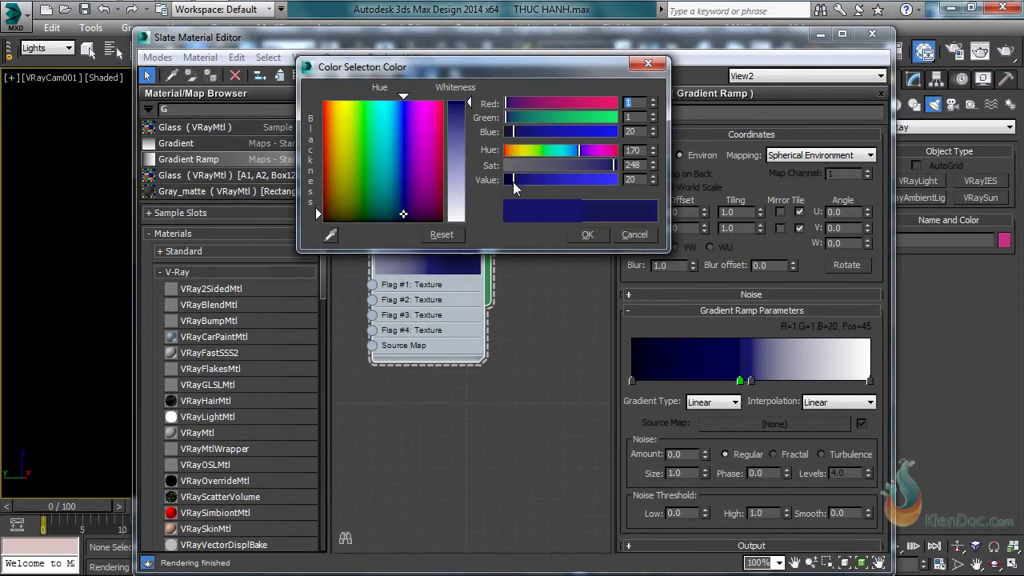
pyautogui.click(588, 235)
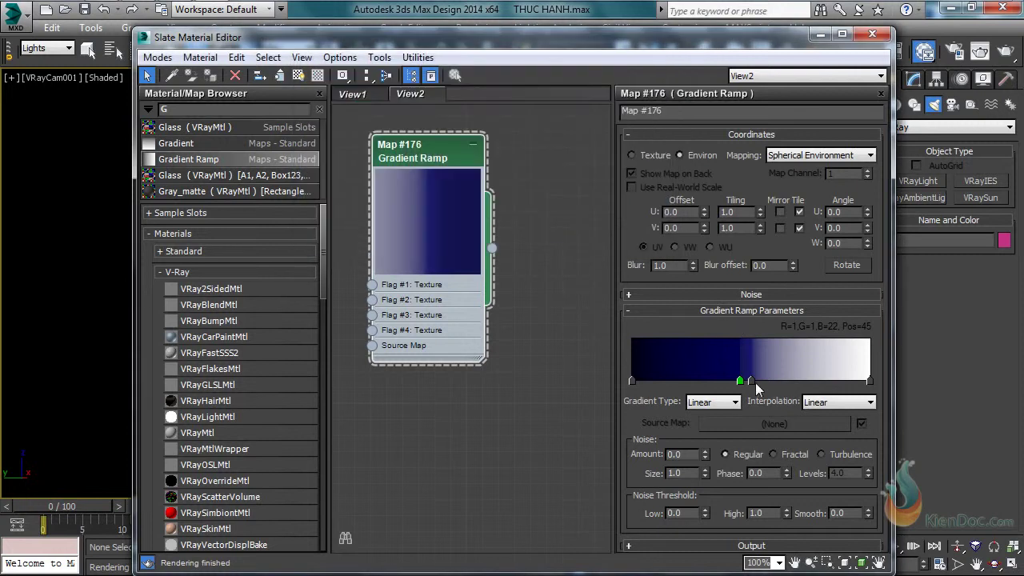
# - Add a gradient flag at position 54 and color it a slightly brighter blue, RGB 3, 3, 56
pyautogui.click(761, 381)
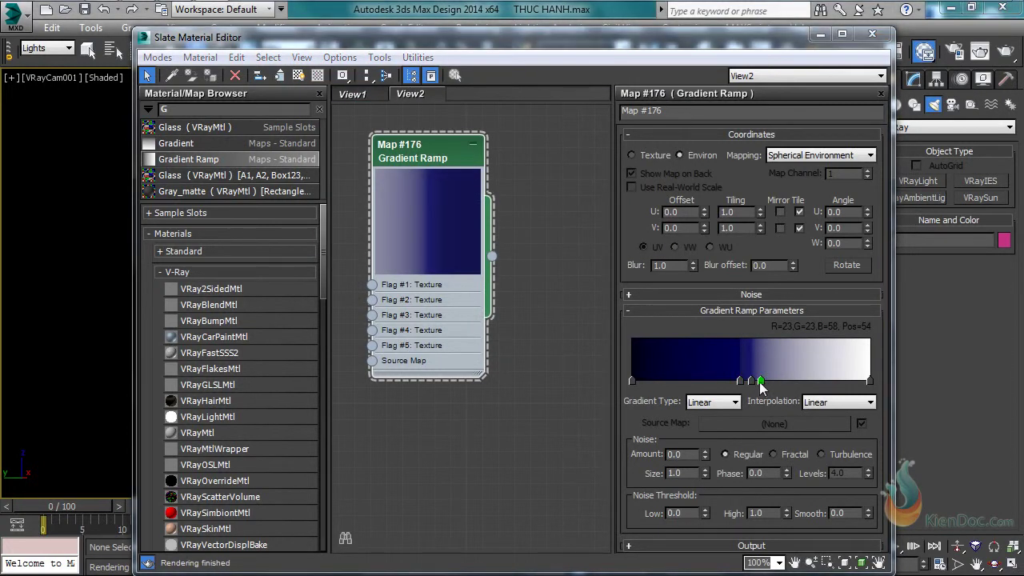
pyautogui.doubleClick(761, 382)
pyautogui.moveTo(471, 115); pyautogui.dragTo(471, 101)
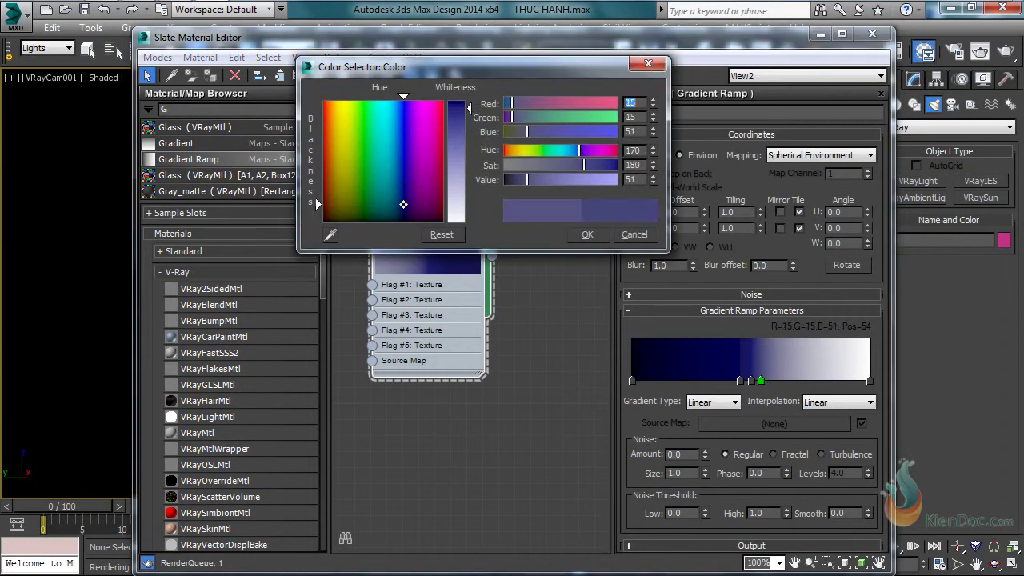
pyautogui.moveTo(524, 179)
pyautogui.mouseDown()
pyautogui.moveTo(543, 179)
pyautogui.moveTo(519, 179)
pyautogui.moveTo(528, 179)
pyautogui.mouseUp()
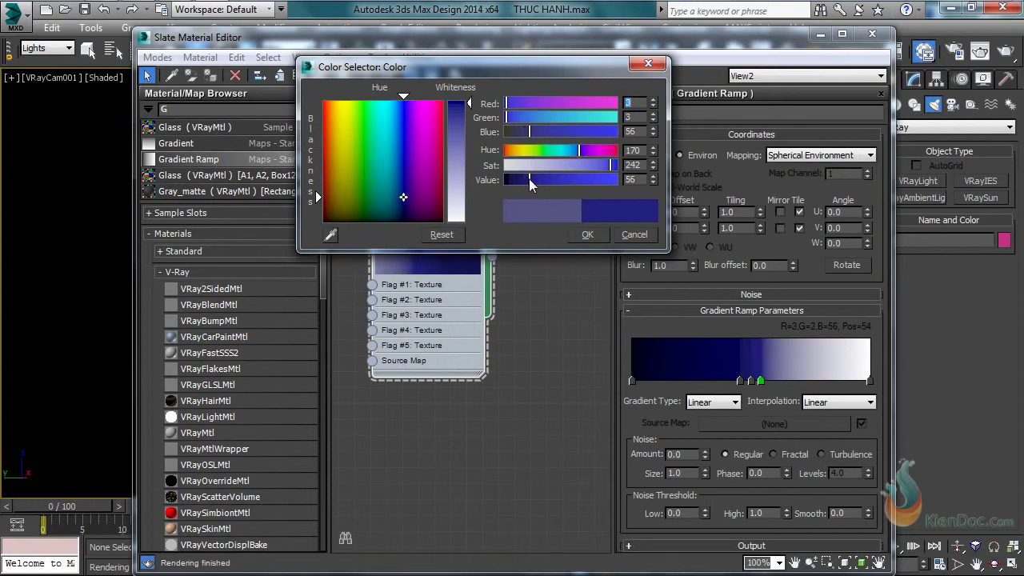
pyautogui.click(587, 234)
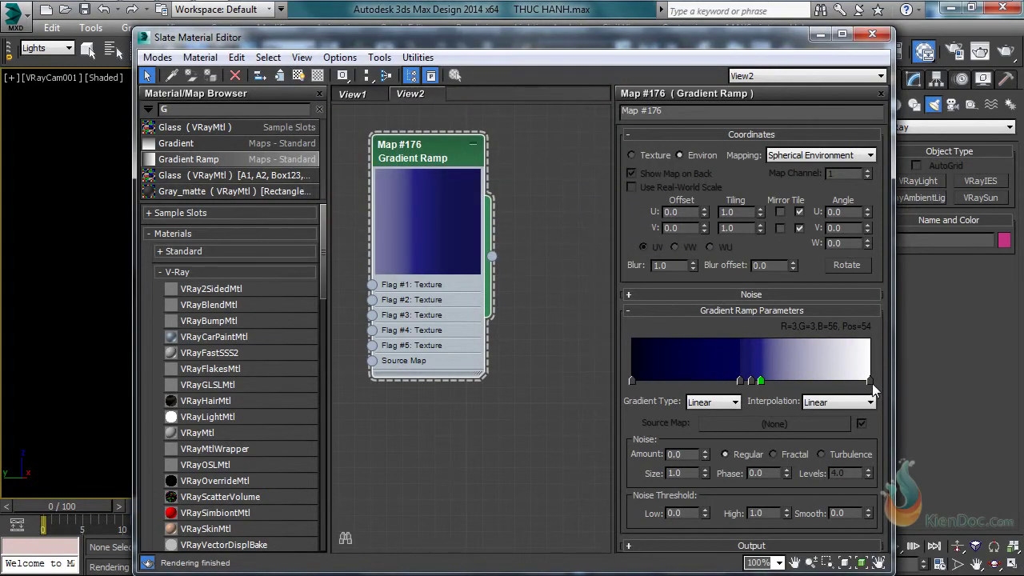
# - Color the end flag at position 100 dark blue, RGB 2, 2, 48, by sampling the existing gradient ramp
pyautogui.doubleClick(869, 381)
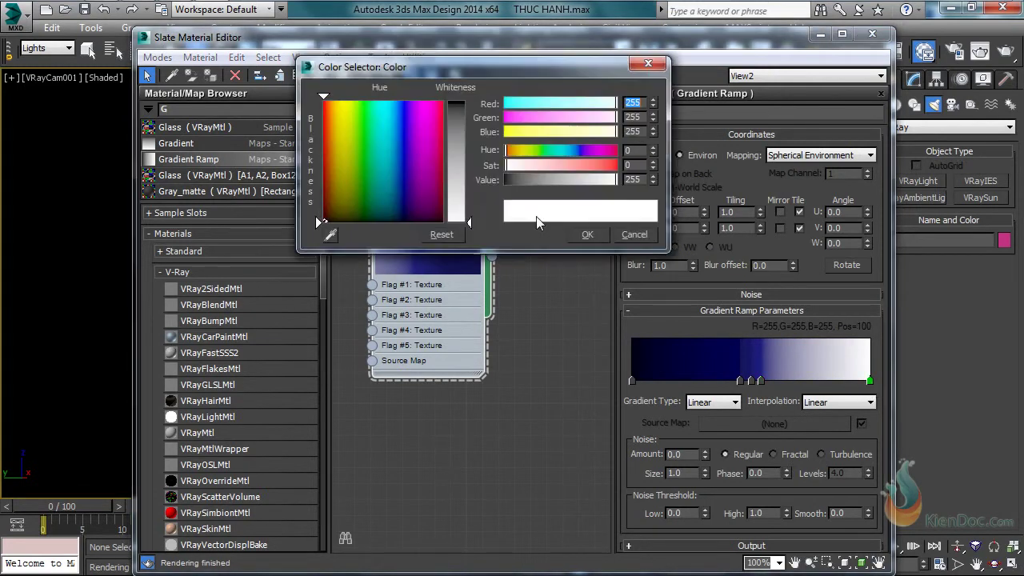
pyautogui.click(330, 235)
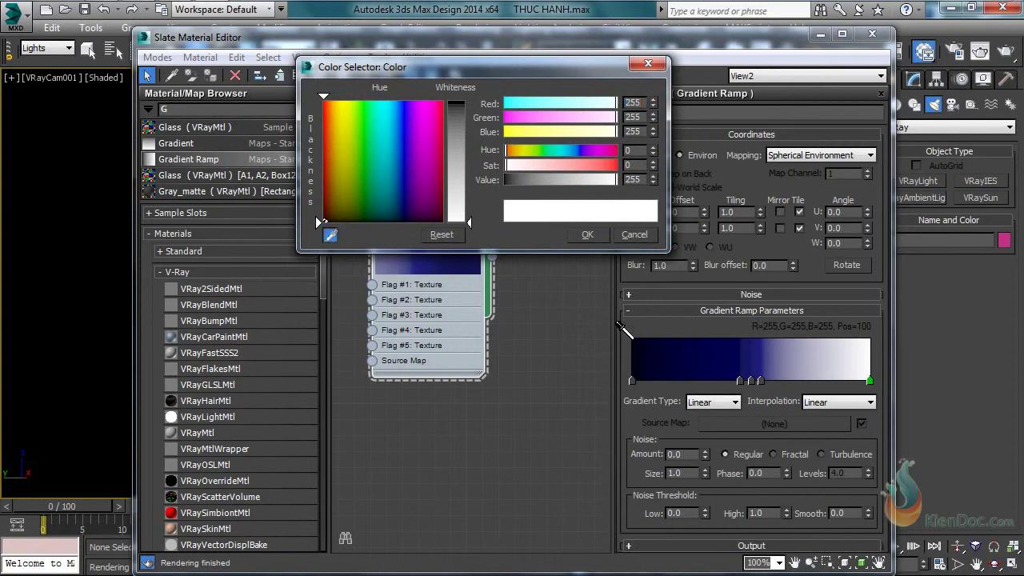
pyautogui.click(742, 343)
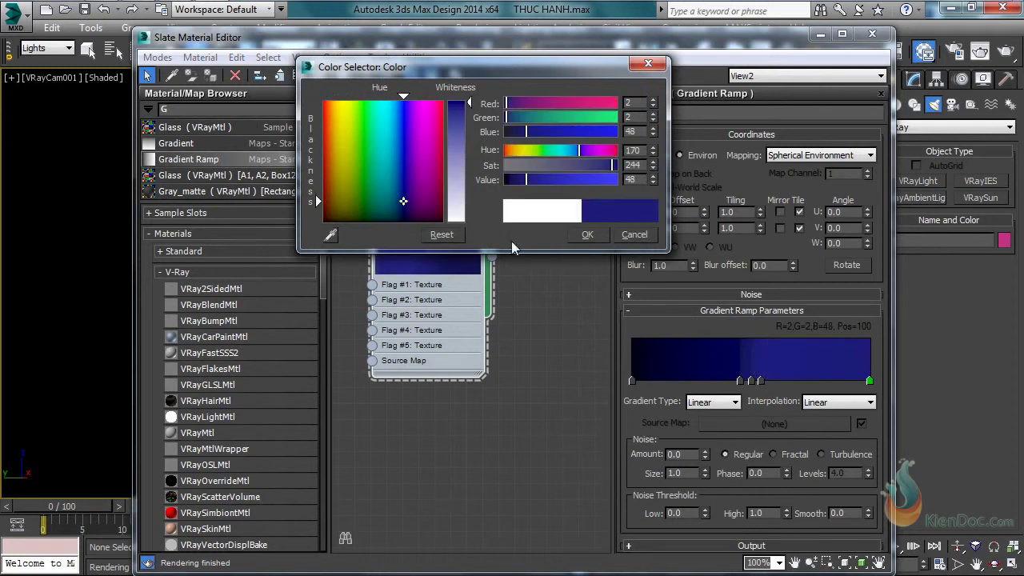
pyautogui.click(585, 235)
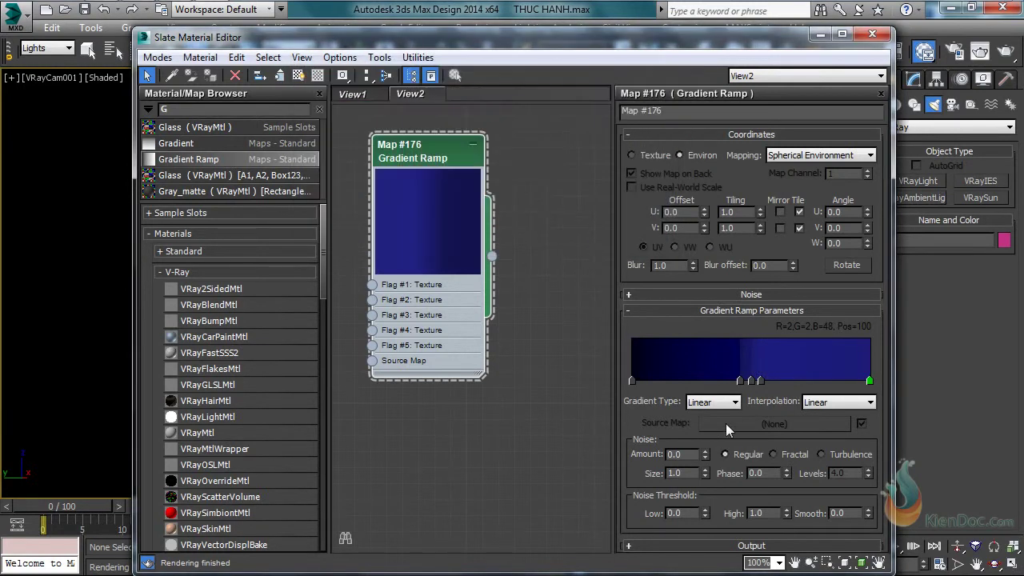
# - Darken the gradient flag at position 45 to RGB 0, 0, 7 and move it to position 43
pyautogui.doubleClick(739, 381)
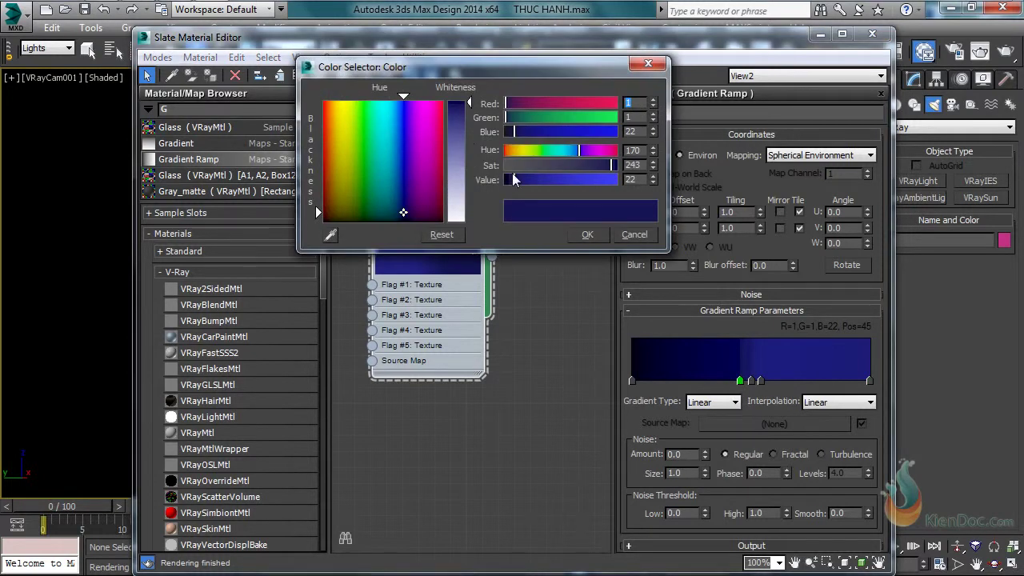
pyautogui.moveTo(514, 176); pyautogui.dragTo(508, 177)
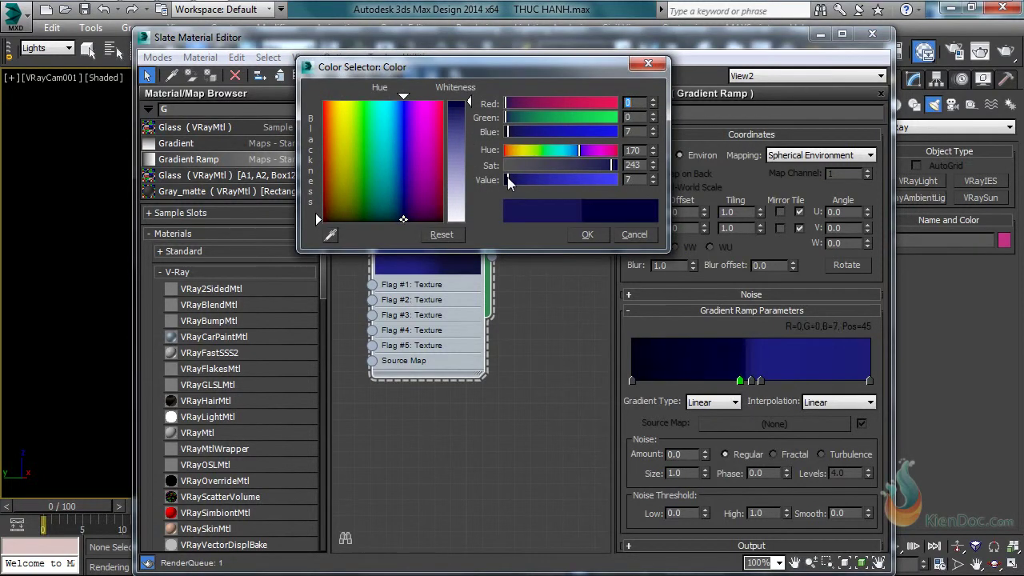
pyautogui.click(583, 234)
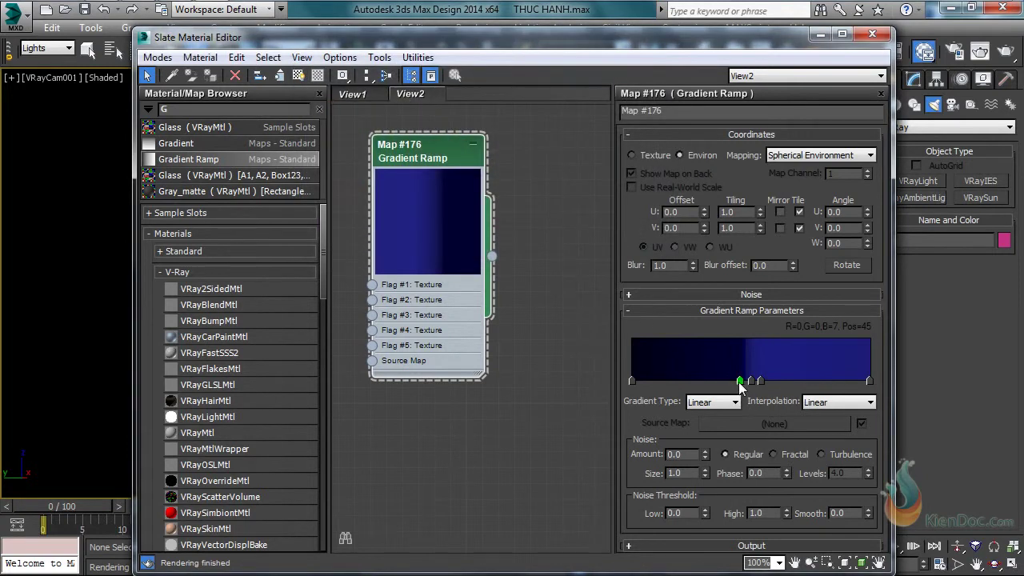
pyautogui.moveTo(739, 381); pyautogui.dragTo(730, 382)
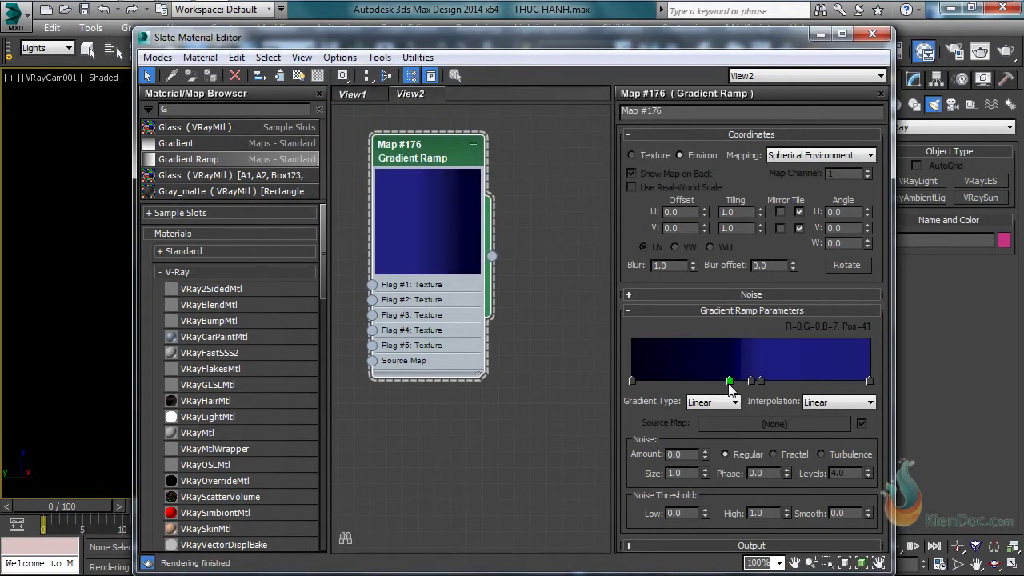
pyautogui.moveTo(730, 381); pyautogui.dragTo(734, 382)
# - Set the Gradient Ramp's W angle to 90 so the gradient runs vertically
pyautogui.click(837, 243)
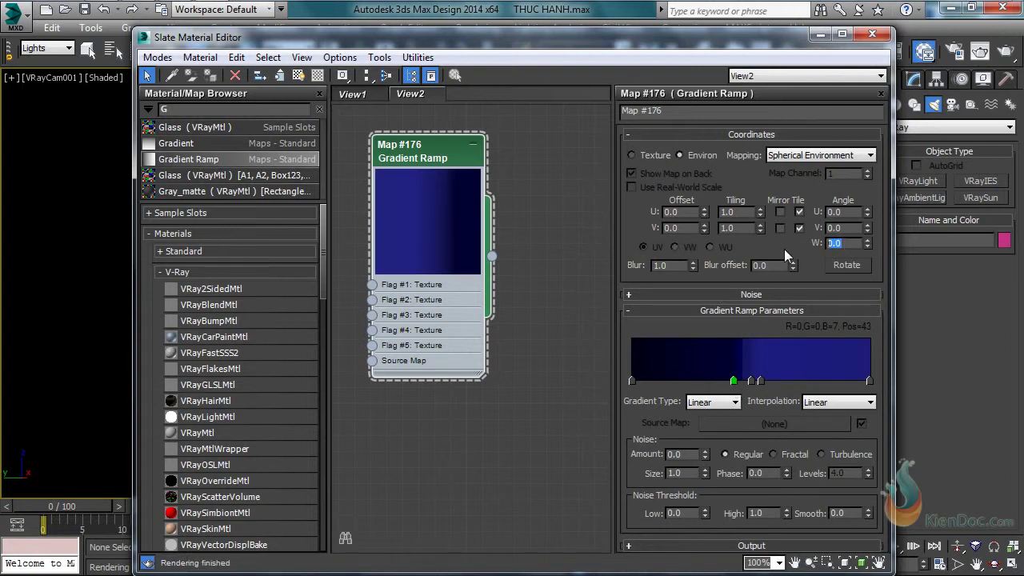
pyautogui.write('90')
pyautogui.press('Return')
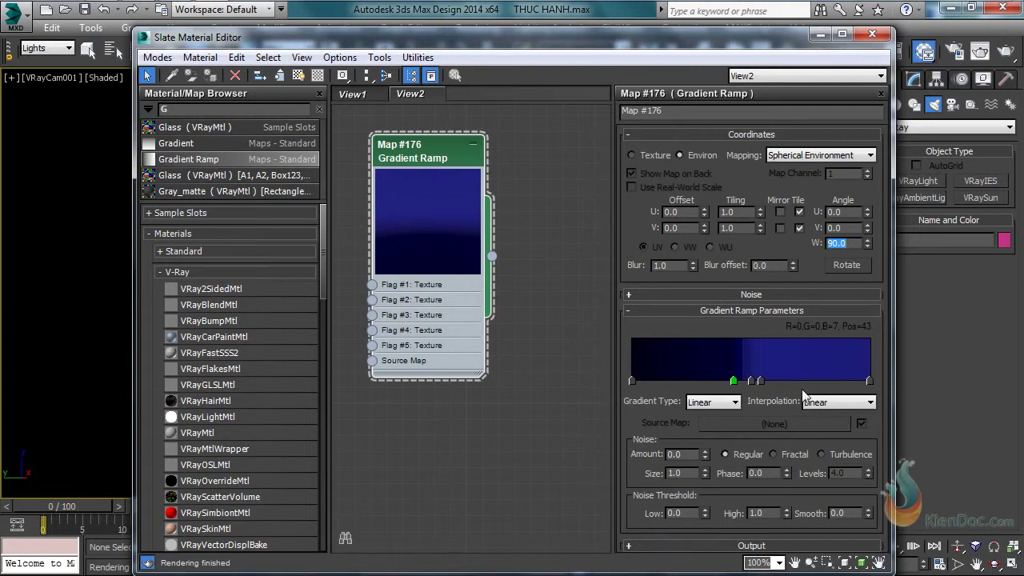
# - Recolor the gradient's end flag at position 100 to RGB 3, 3, 48 and move the near-black middle flag to position 44
pyautogui.doubleClick(869, 381)
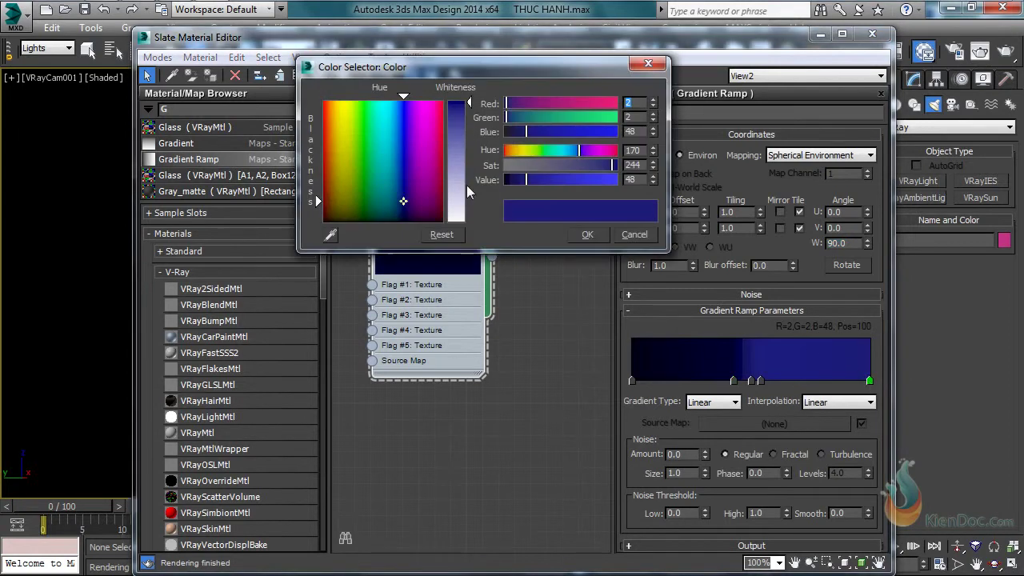
pyautogui.moveTo(469, 112)
pyautogui.mouseDown()
pyautogui.moveTo(469, 134)
pyautogui.moveTo(468, 109)
pyautogui.mouseUp()
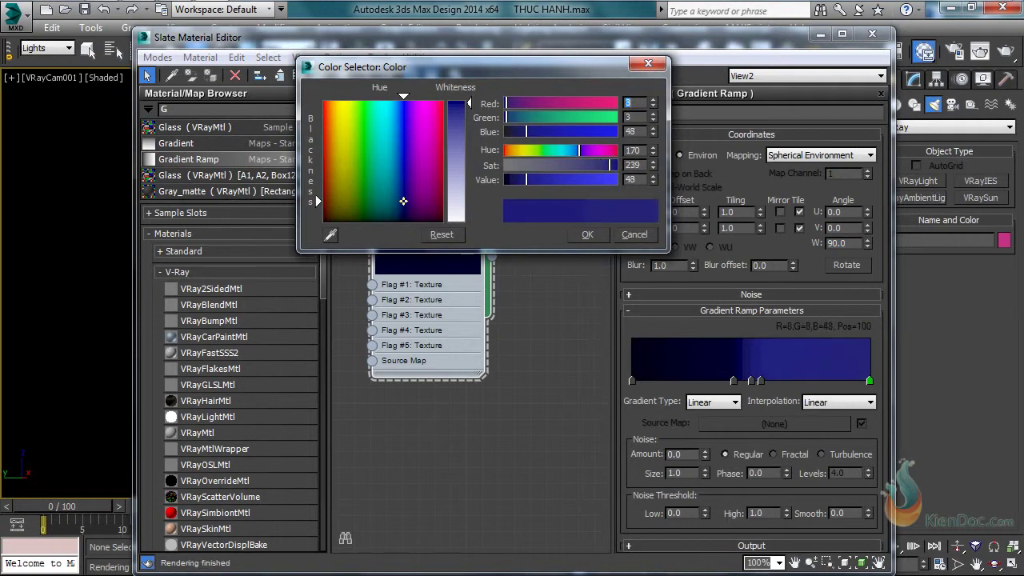
pyautogui.click(585, 235)
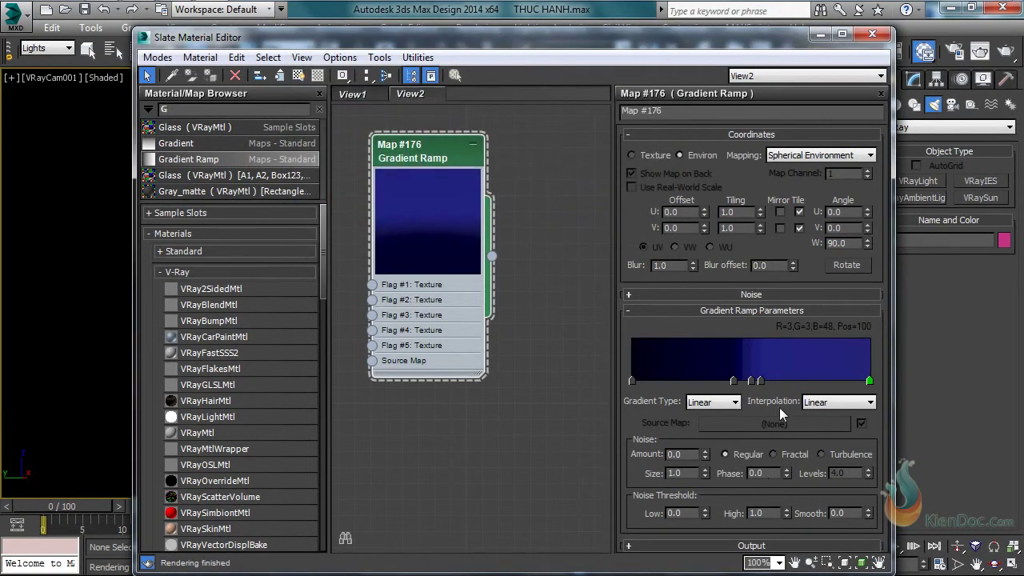
pyautogui.moveTo(751, 382); pyautogui.dragTo(737, 382)
# - Assign the Gradient Ramp map as an instance to the scene's Environment Map, then close the environment settings and material editor
pyautogui.moveTo(681, 39); pyautogui.dragTo(560, 163)
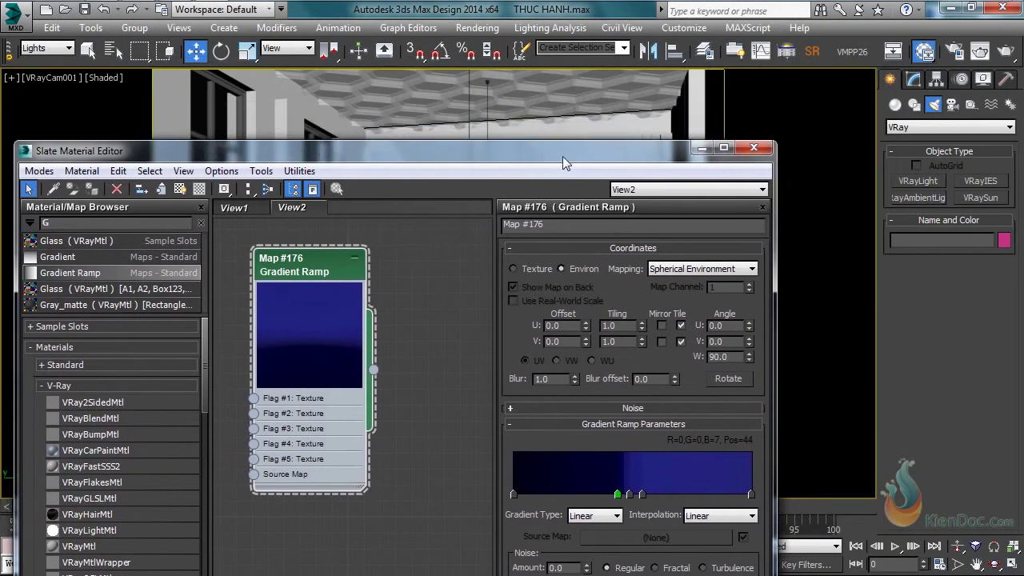
pyautogui.click(474, 28)
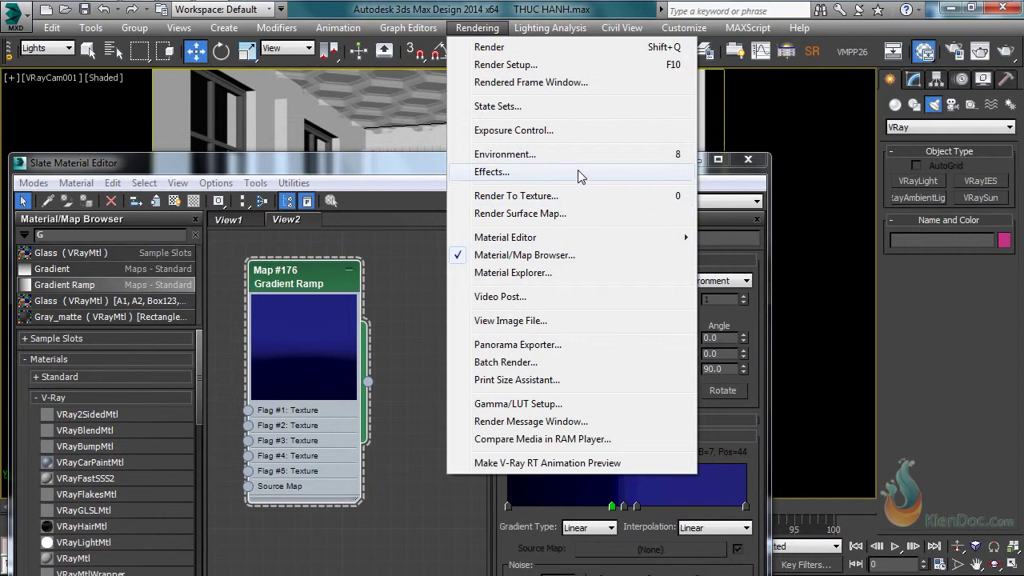
pyautogui.click(546, 156)
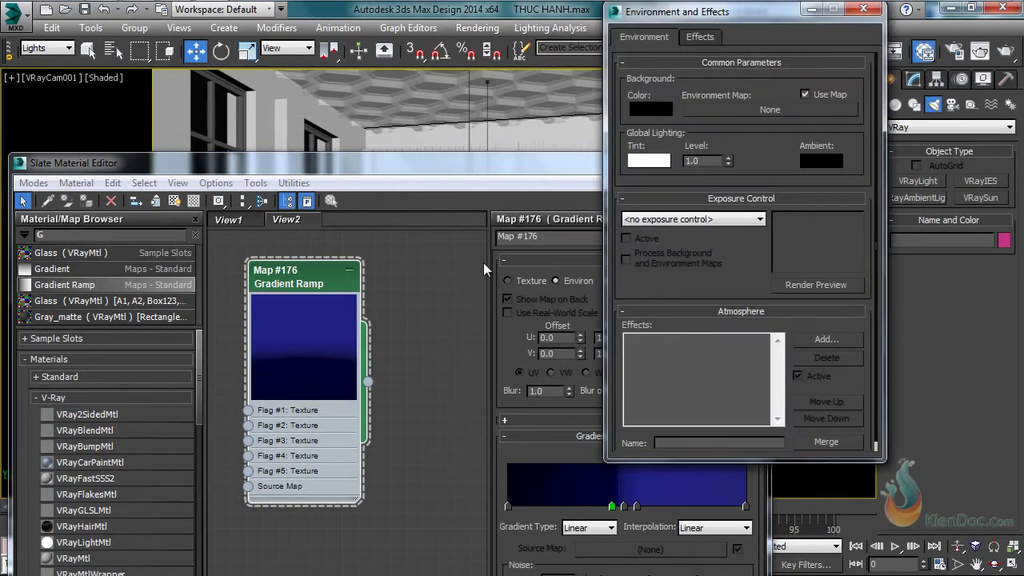
pyautogui.moveTo(369, 380); pyautogui.dragTo(760, 112)
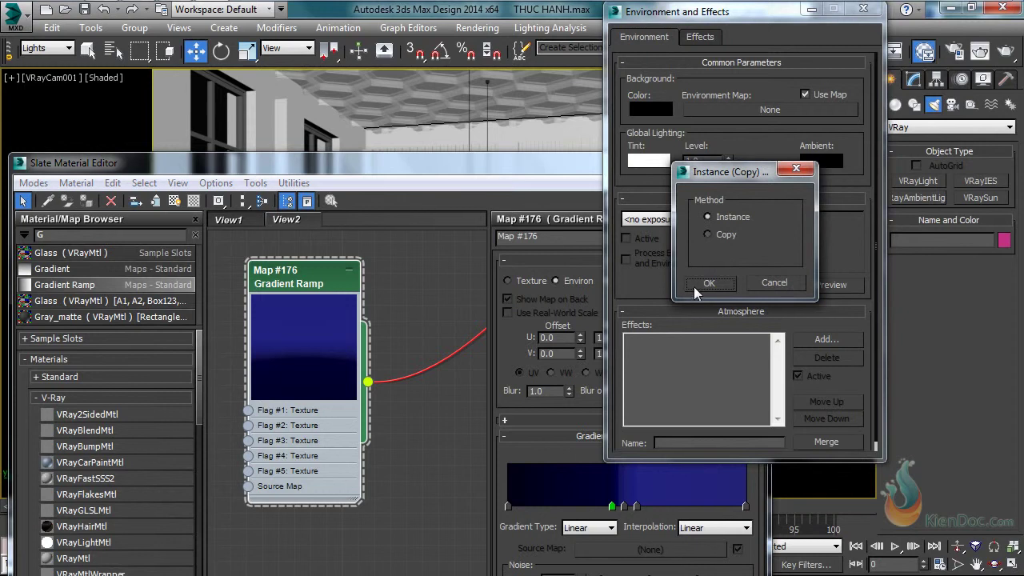
pyautogui.click(707, 284)
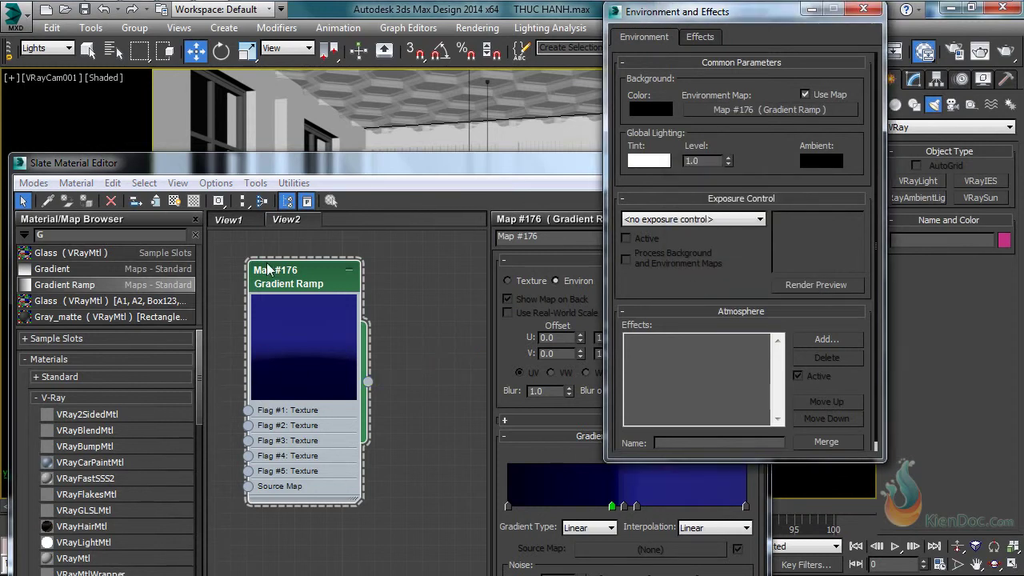
pyautogui.click(296, 277)
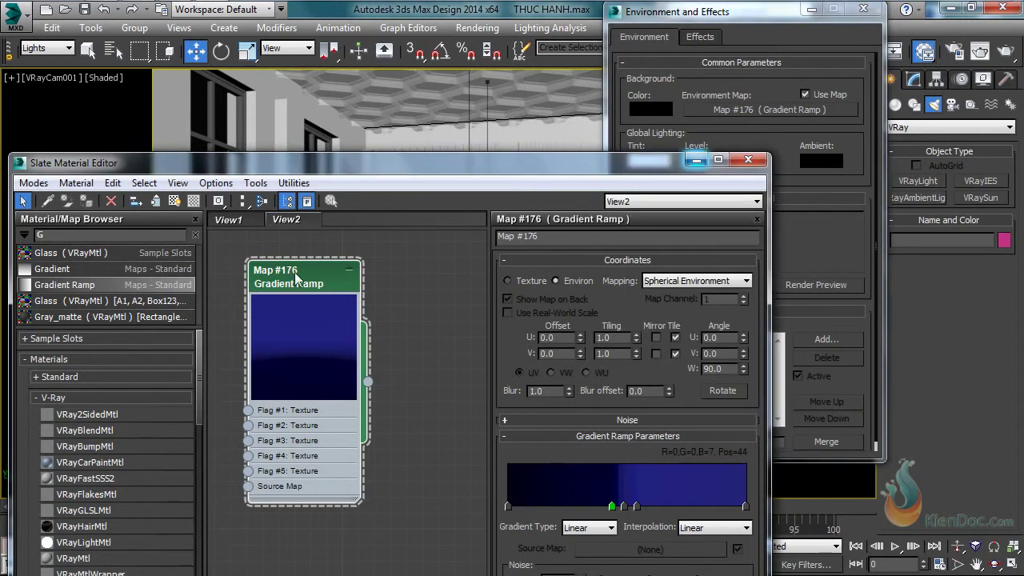
pyautogui.click(773, 16)
pyautogui.click(851, 10)
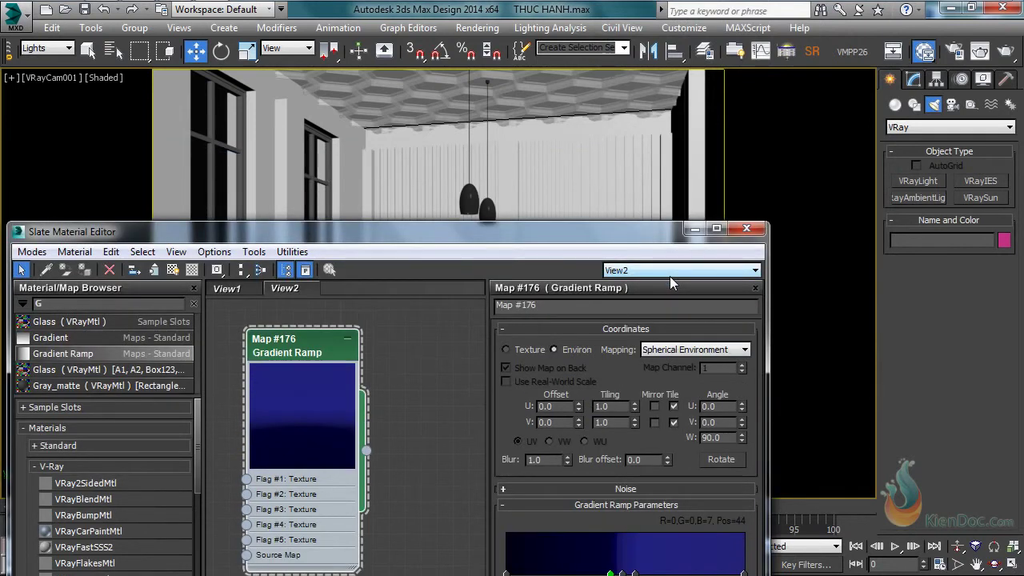
pyautogui.click(746, 230)
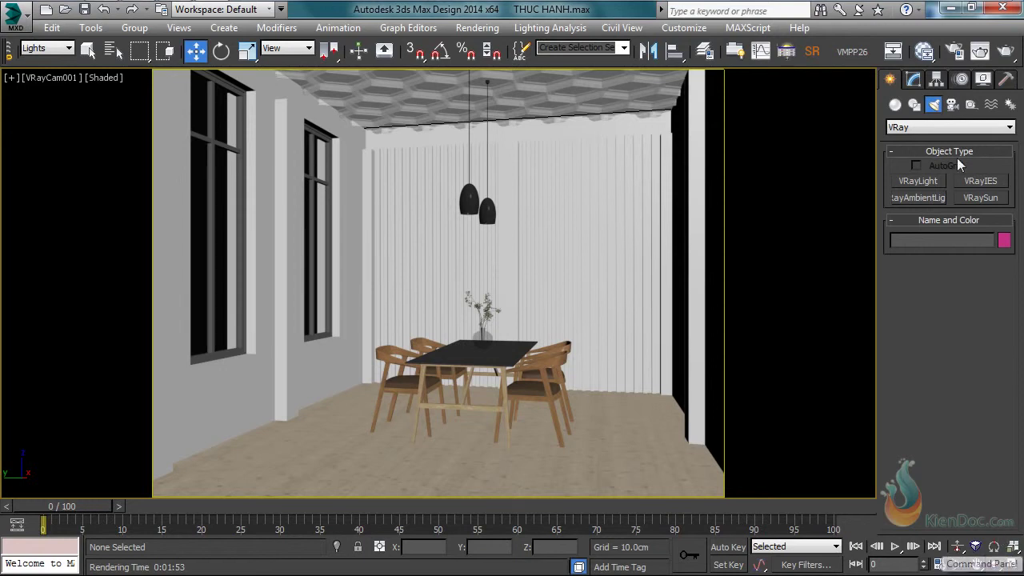
# - Reopen the Slate Material Editor and add a new VRayMtl node beside the Gradient Ramp map
pyautogui.click(924, 51)
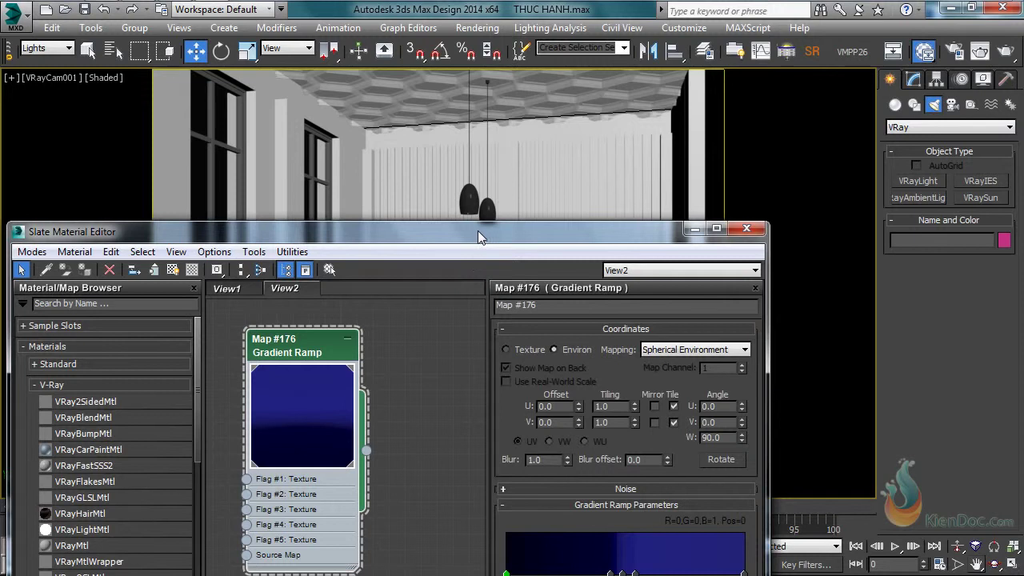
pyautogui.moveTo(536, 352); pyautogui.dragTo(556, 111)
pyautogui.moveTo(152, 426); pyautogui.dragTo(501, 314)
pyautogui.click(528, 302)
pyautogui.doubleClick(445, 307)
pyautogui.click(432, 311)
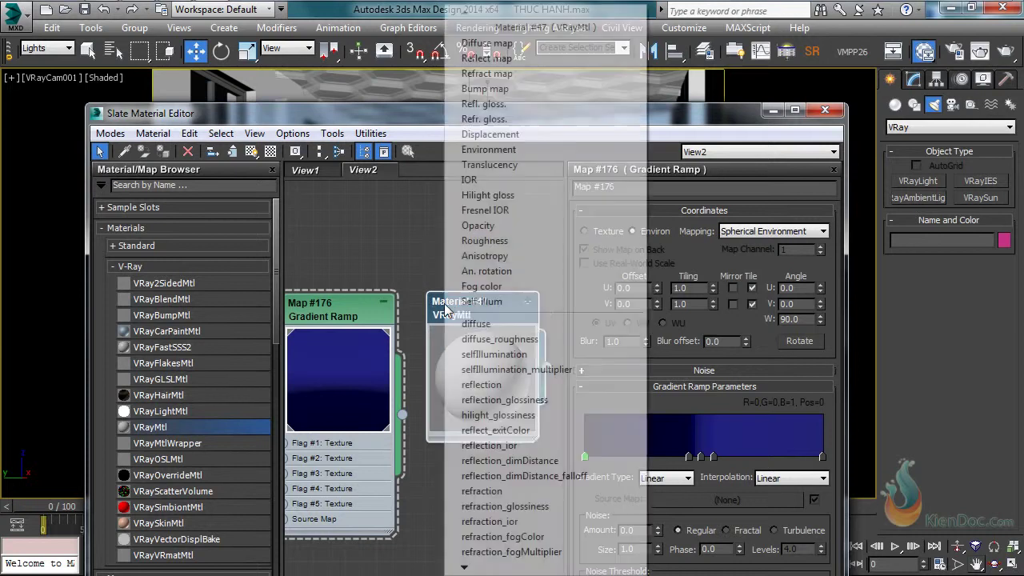
pyautogui.click(432, 311)
# - Enable the Override mtl option in the V-Ray global switches of the render setup
pyautogui.moveTo(581, 117); pyautogui.dragTo(510, 130)
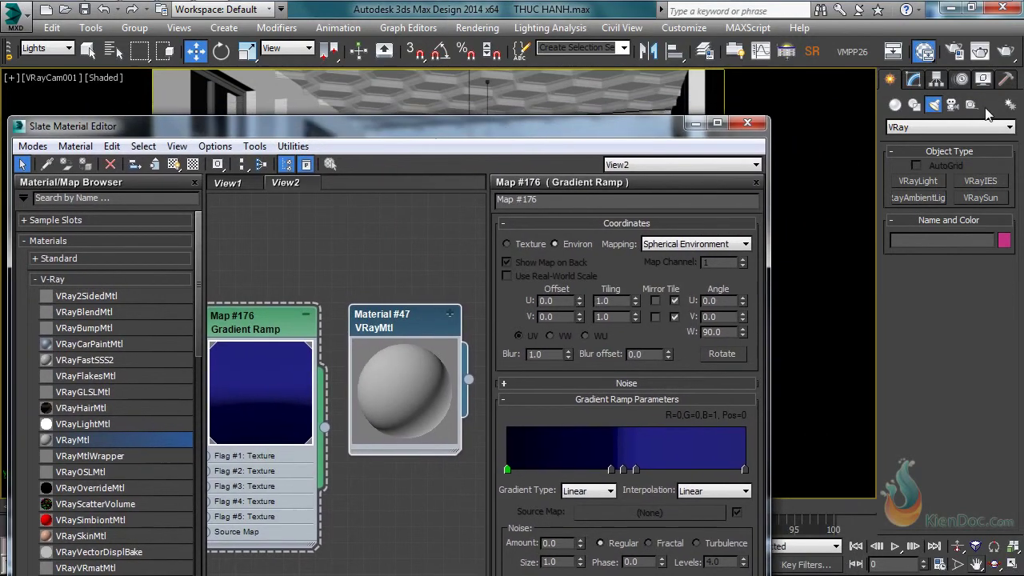
pyautogui.click(957, 53)
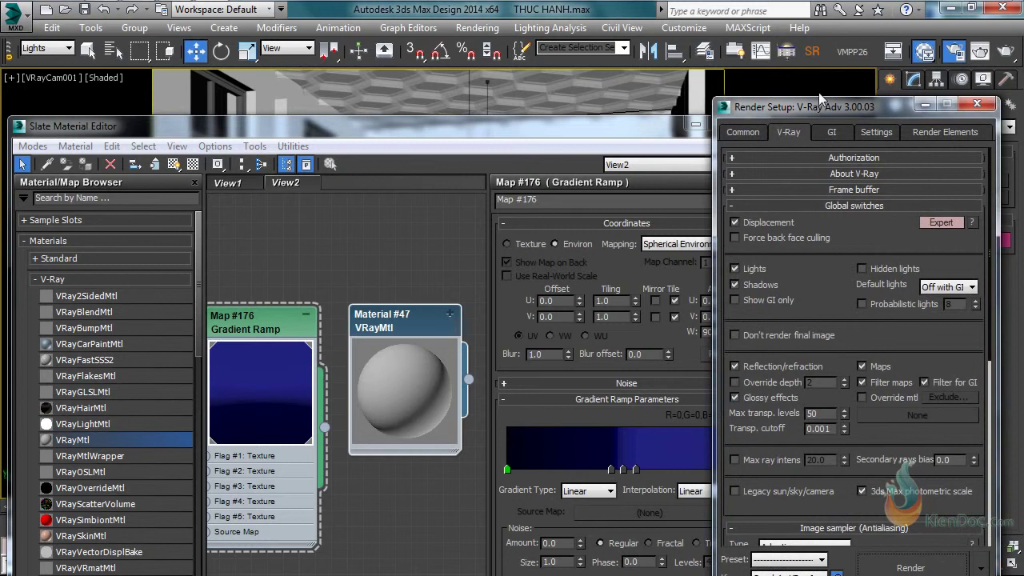
pyautogui.moveTo(819, 106); pyautogui.dragTo(816, 56)
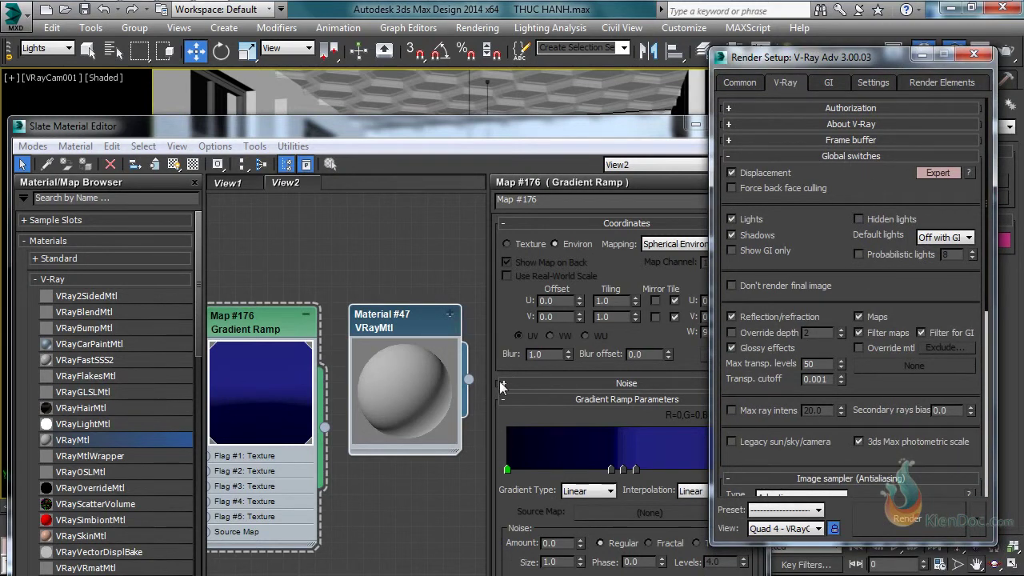
pyautogui.click(859, 348)
# - Assign the new VRayMtl as an instance to the Override mtl slot and close the material editor
pyautogui.moveTo(630, 130); pyautogui.dragTo(622, 535)
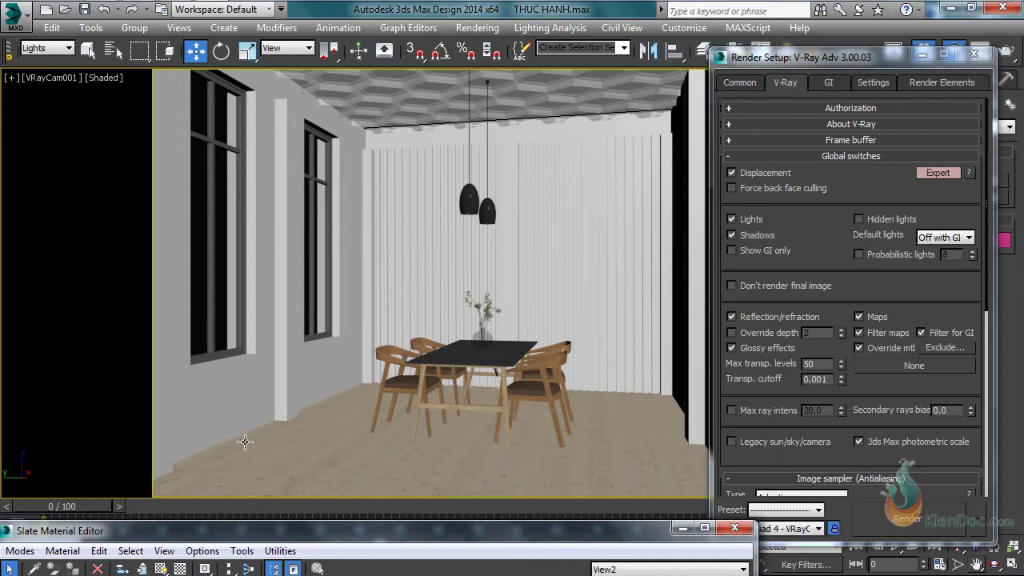
pyautogui.moveTo(448, 530); pyautogui.dragTo(388, 284)
pyautogui.moveTo(396, 540); pyautogui.dragTo(928, 382)
pyautogui.moveTo(921, 362); pyautogui.dragTo(921, 361)
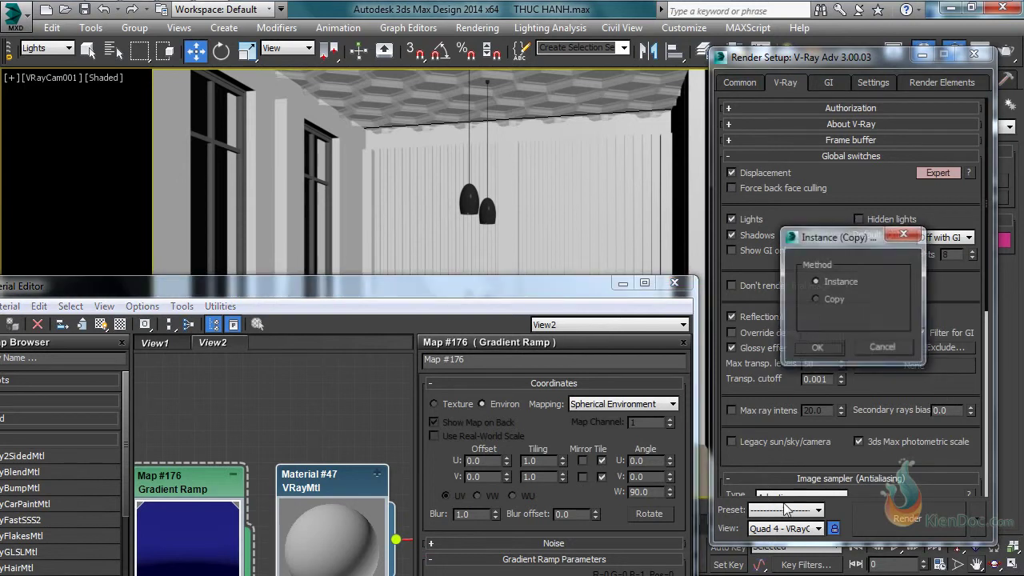
pyautogui.click(820, 350)
pyautogui.moveTo(589, 289); pyautogui.dragTo(593, 443)
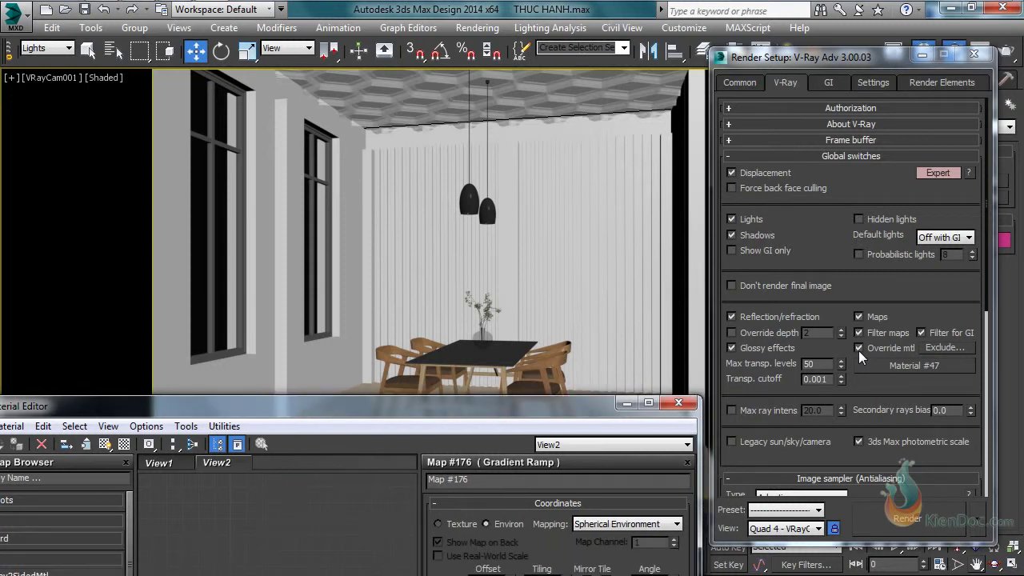
pyautogui.click(679, 402)
# - Exclude the two window panes, A1 and A2, from the override material and close the render setup
pyautogui.moveTo(821, 60); pyautogui.dragTo(834, 46)
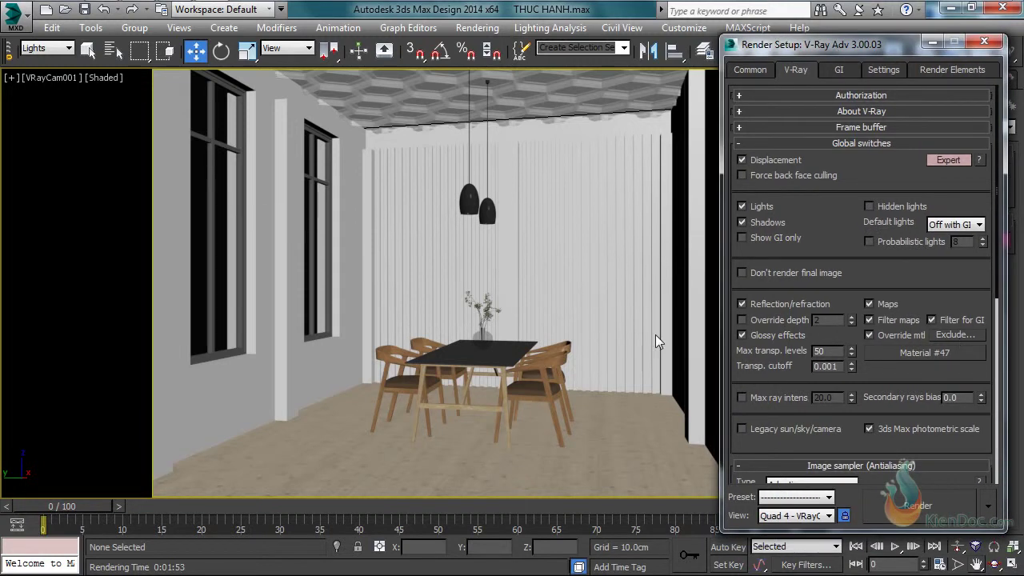
pyautogui.click(224, 204)
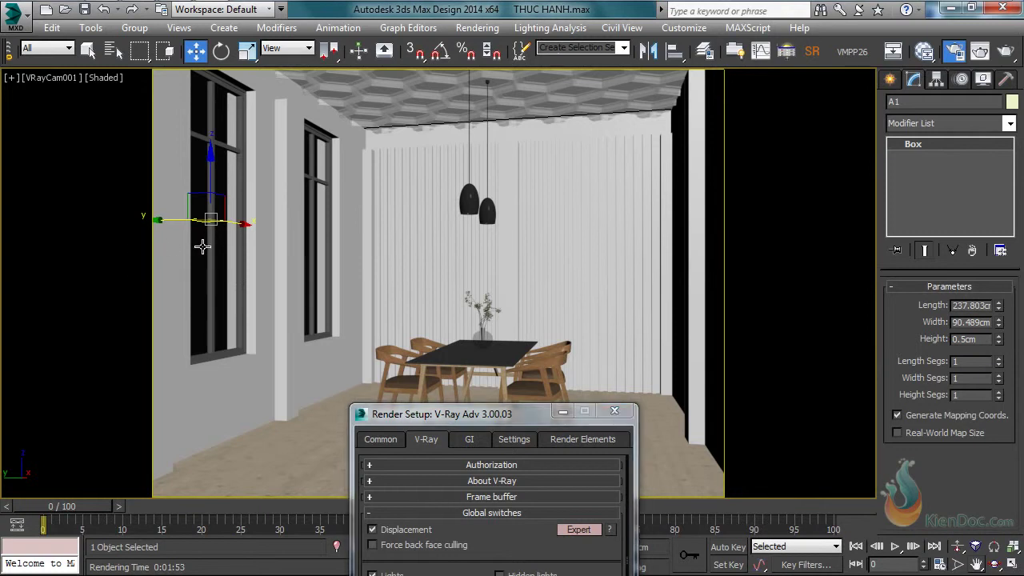
pyautogui.click(321, 226)
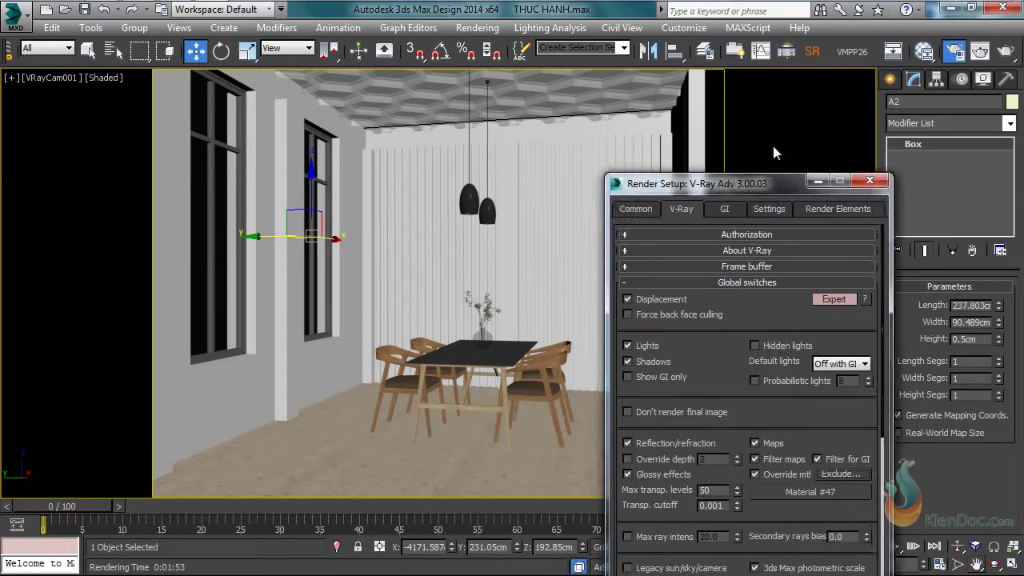
pyautogui.moveTo(755, 184); pyautogui.dragTo(810, 69)
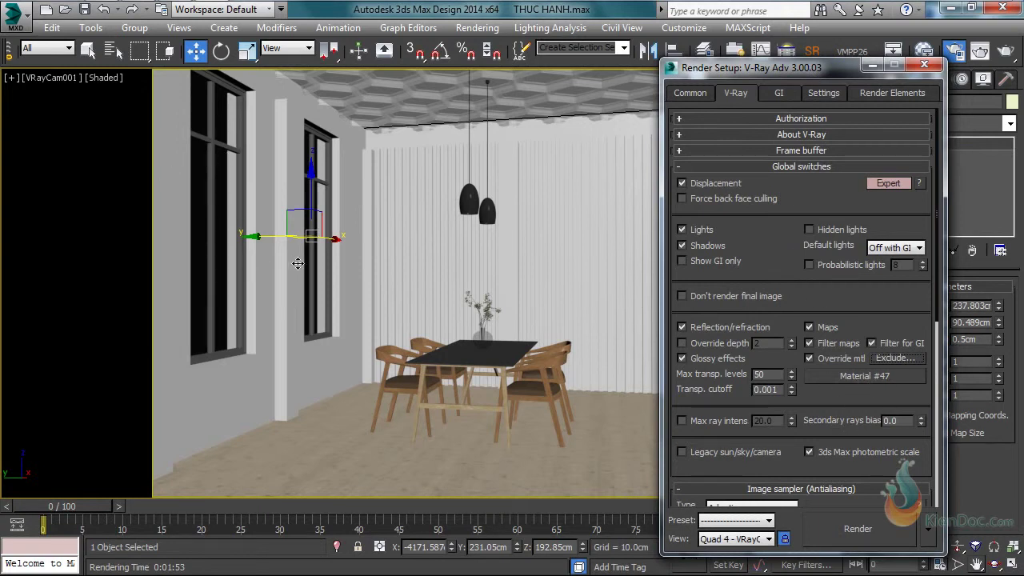
pyautogui.click(895, 357)
pyautogui.moveTo(267, 166); pyautogui.dragTo(258, 157)
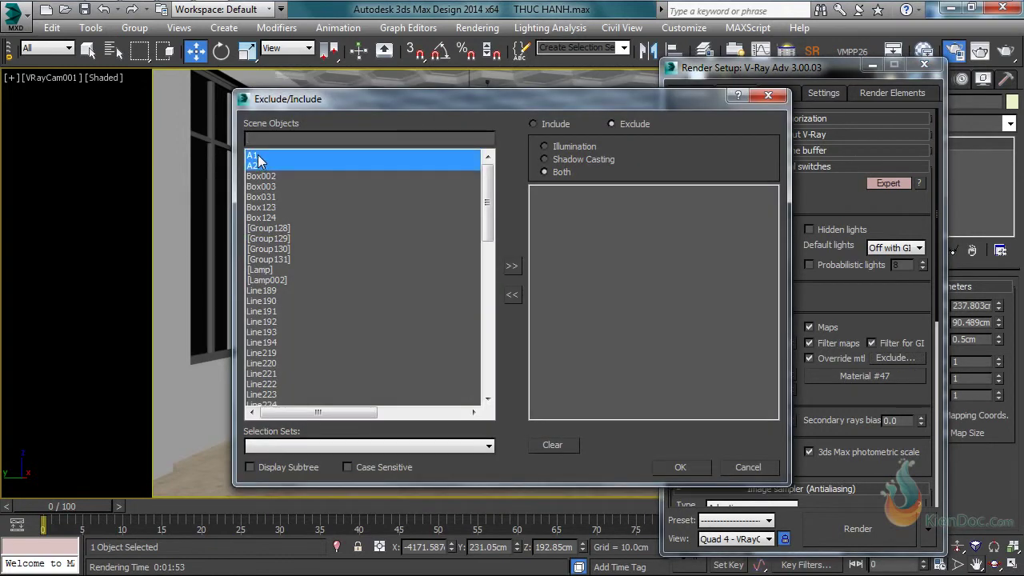
pyautogui.click(512, 266)
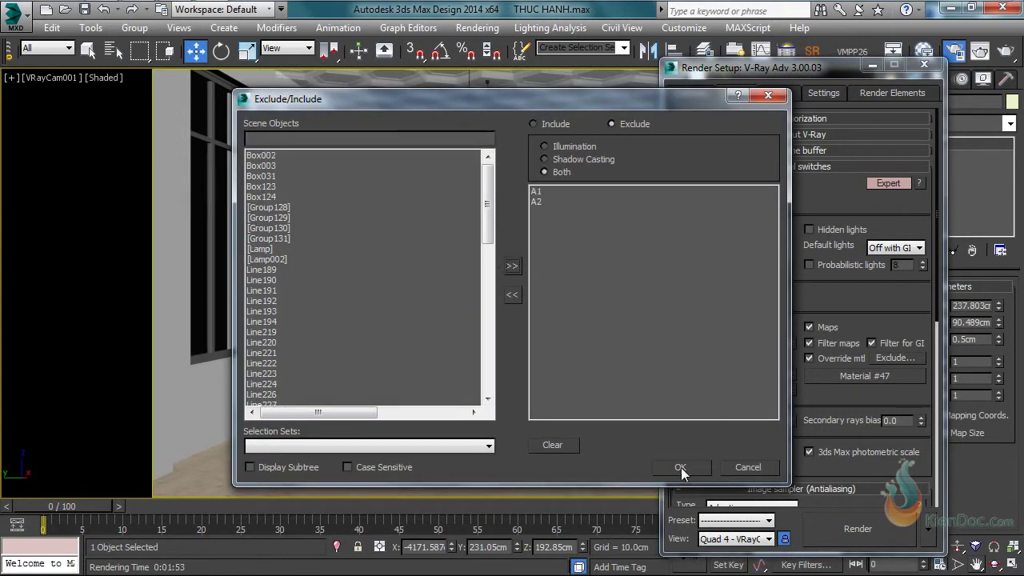
pyautogui.click(680, 469)
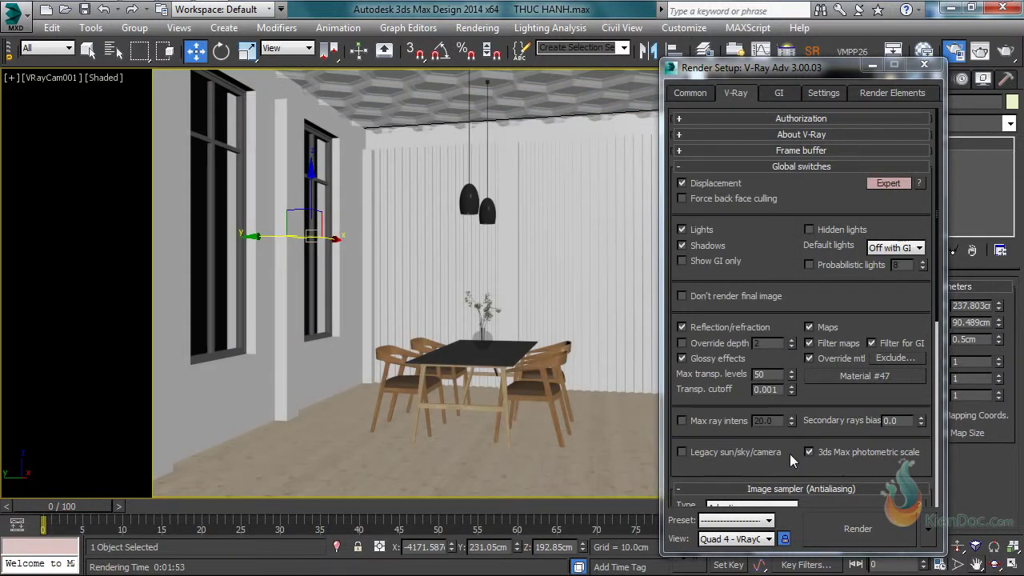
pyautogui.click(924, 65)
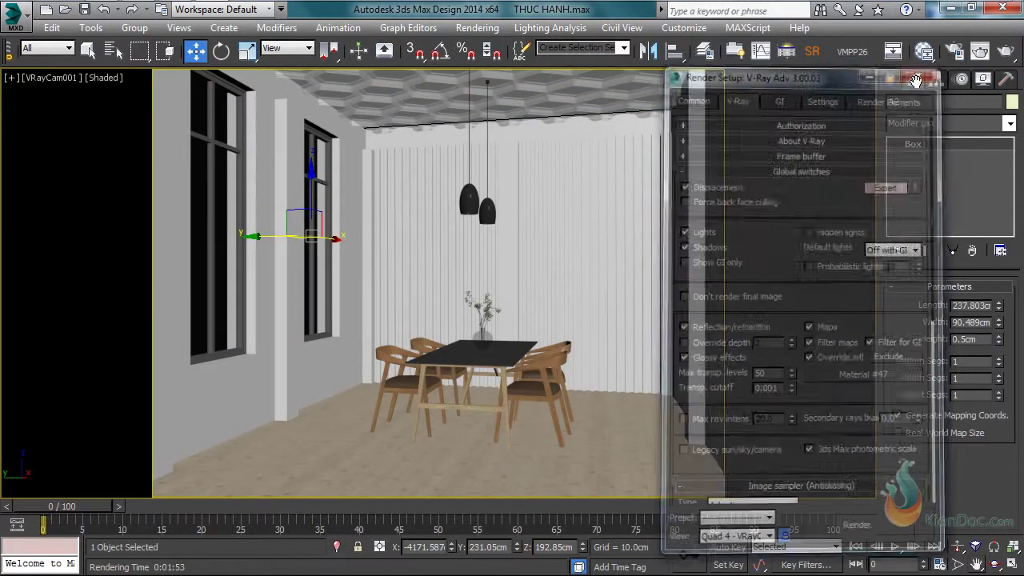